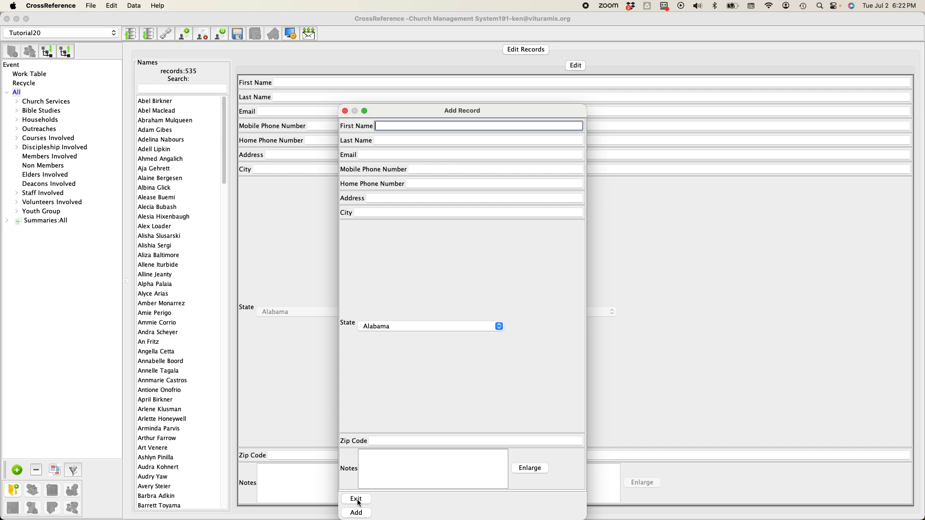
# Exit CrossReference's Add Record dialog without adding a record.
pyautogui.click(357, 500)
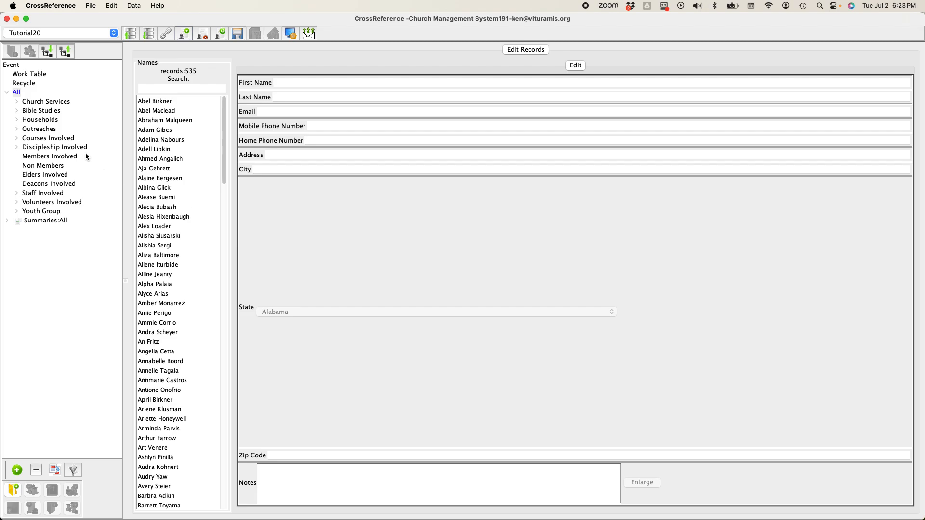
# Expand Church Services to July 23rd's groups and show the manageforms link ending in tableid=20.
pyautogui.click(17, 103)
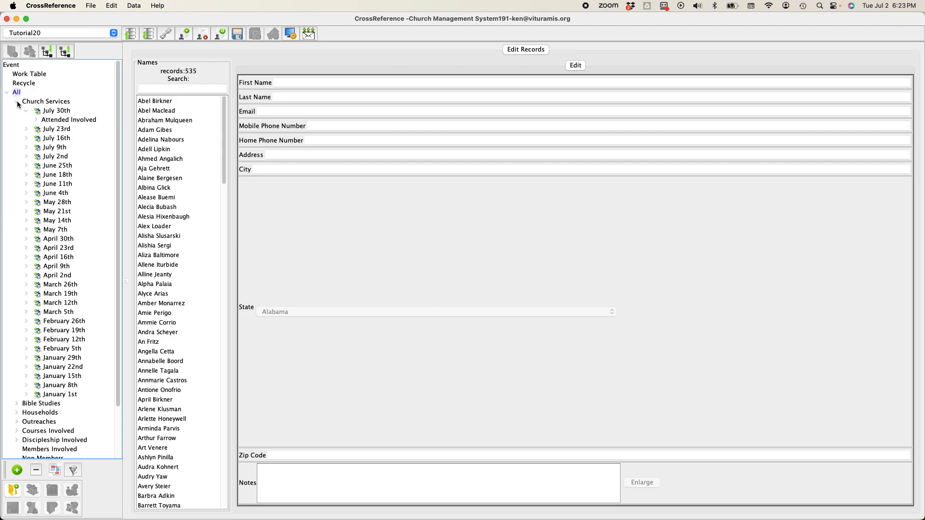
pyautogui.click(26, 112)
pyautogui.click(26, 120)
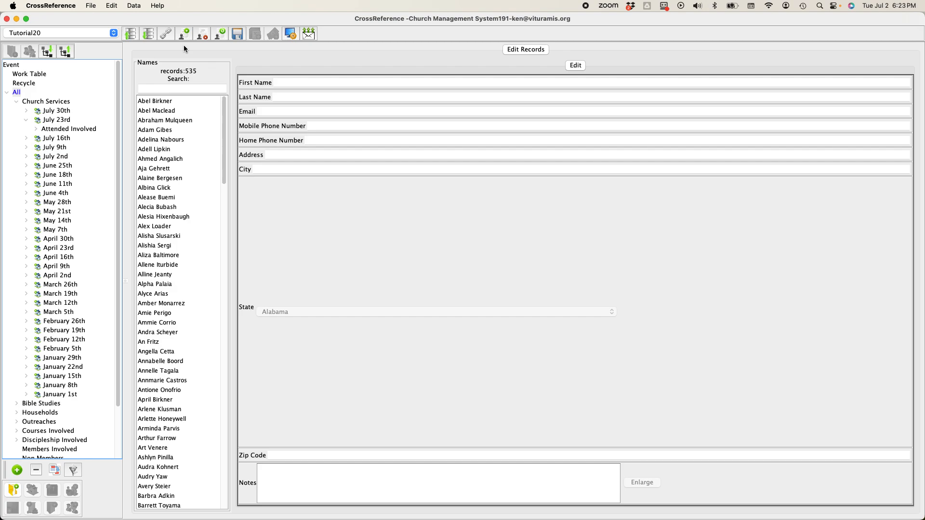
pyautogui.click(164, 33)
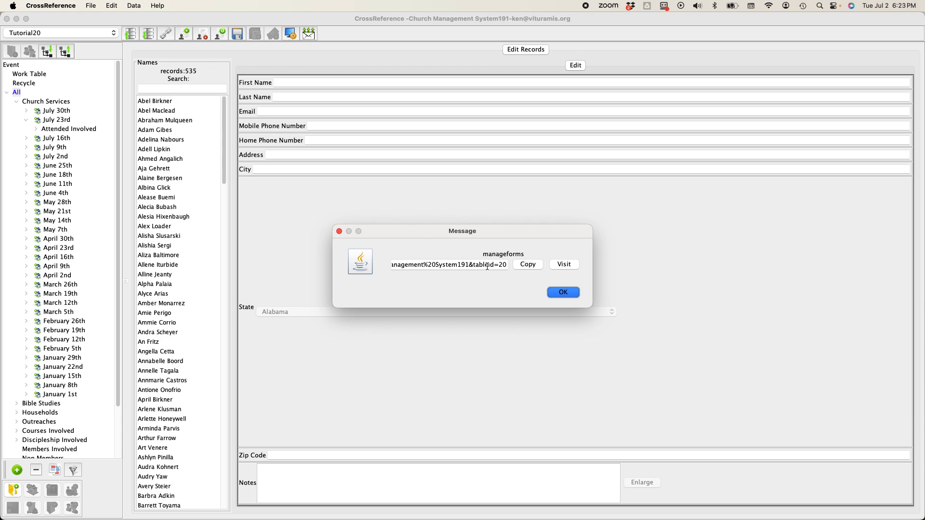
# In the forms manager, add single-page form 'Church Service Input' targeting July 23rd's Attended Involved group.
pyautogui.click(564, 264)
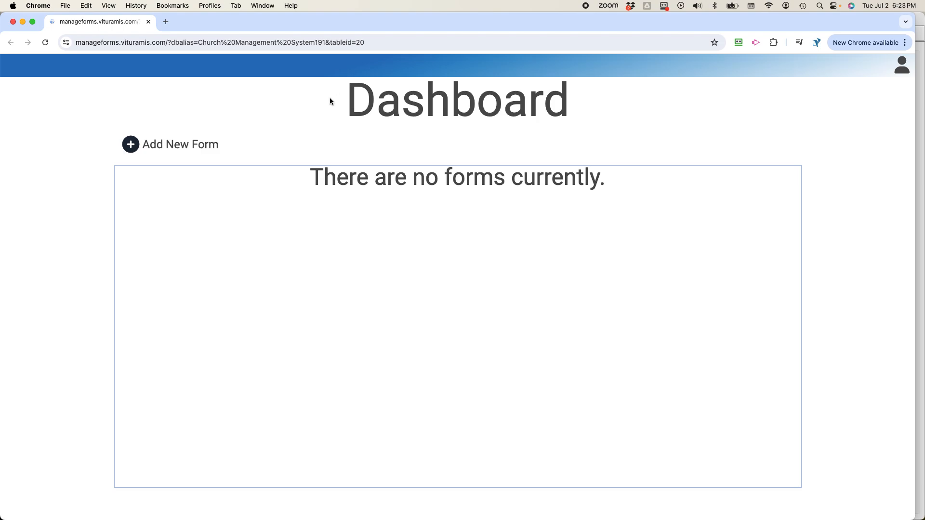
pyautogui.click(190, 149)
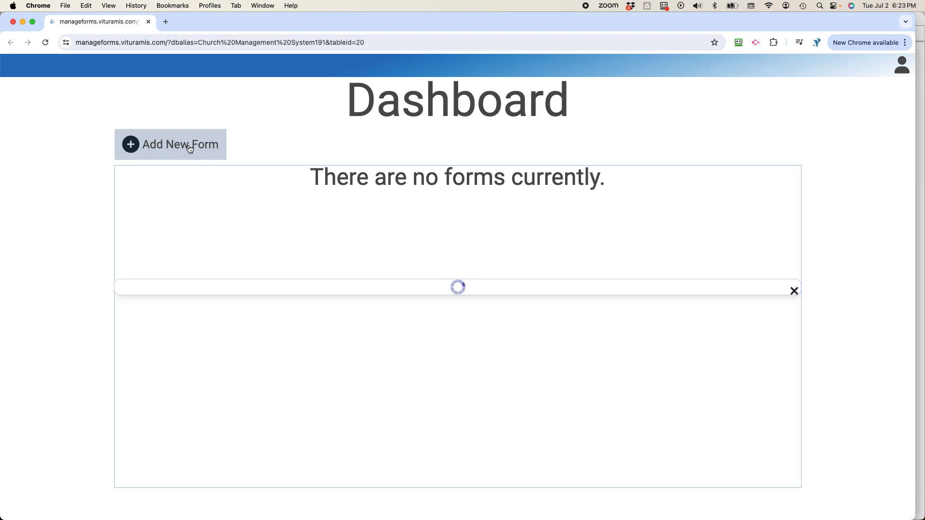
pyautogui.click(180, 251)
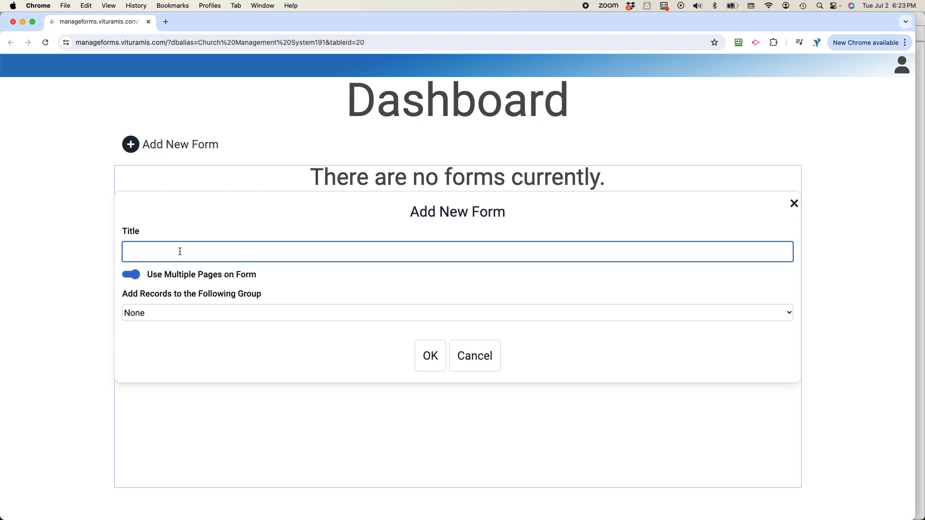
pyautogui.write('Church ')
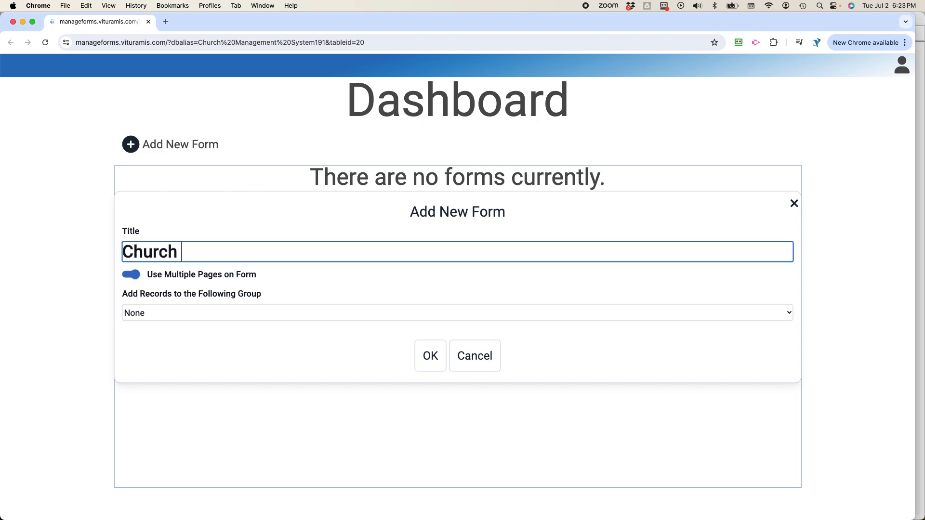
pyautogui.write('Service Input')
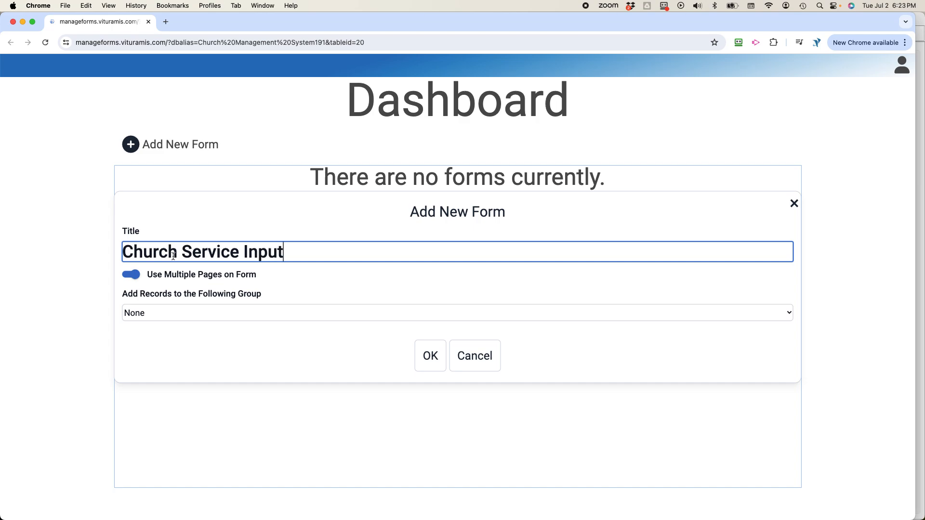
pyautogui.click(128, 275)
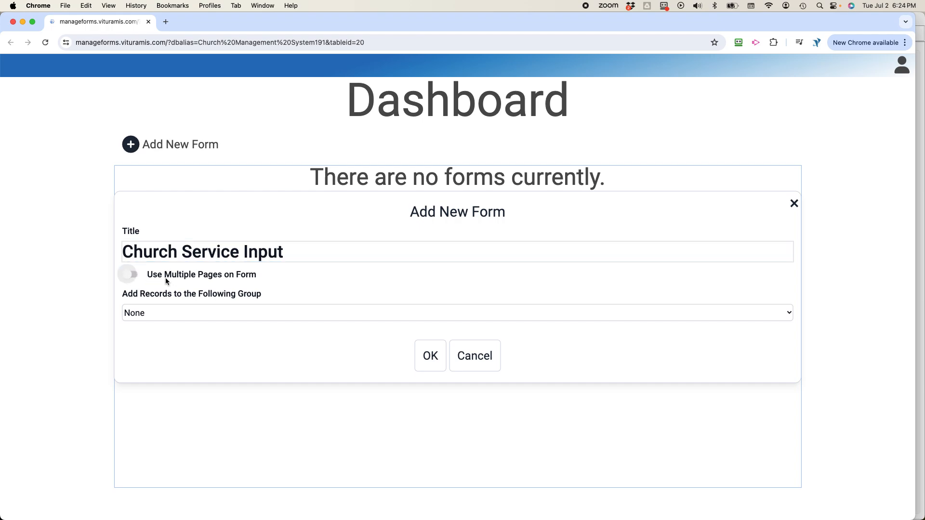
pyautogui.click(189, 314)
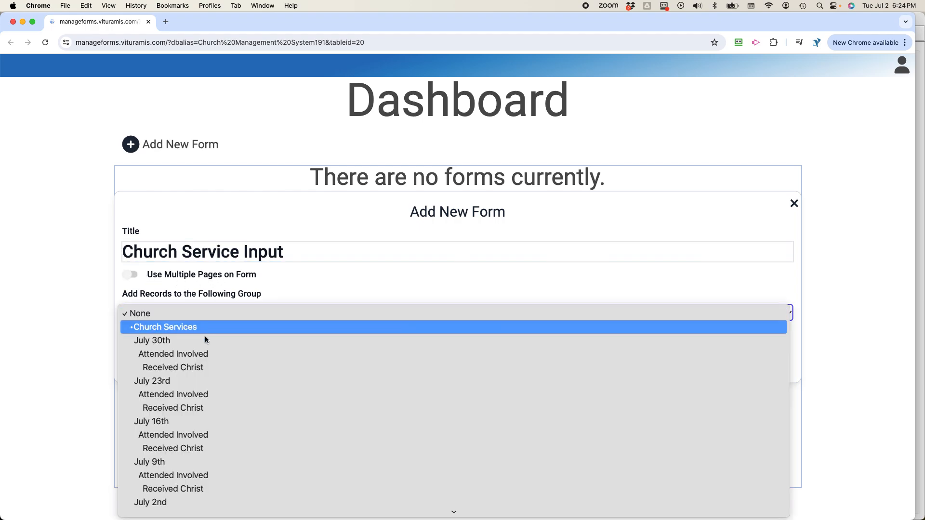
pyautogui.click(197, 395)
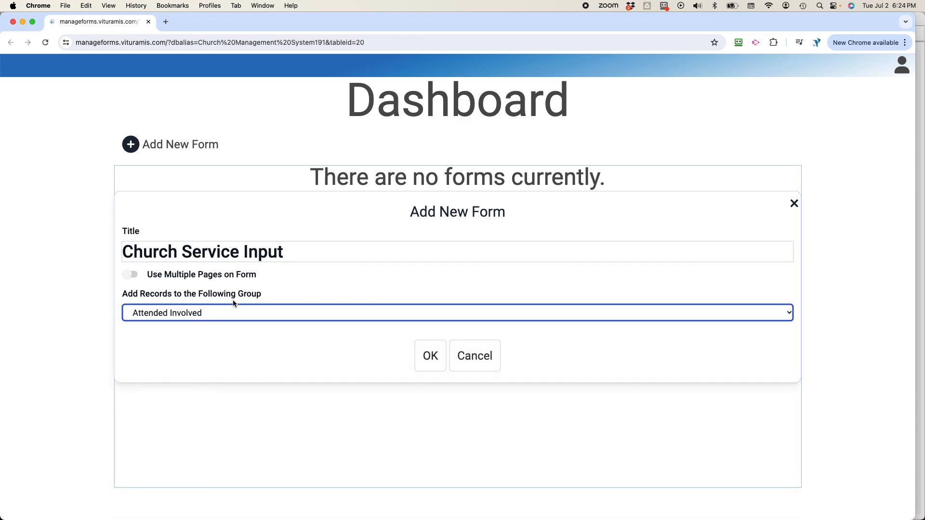
pyautogui.click(425, 357)
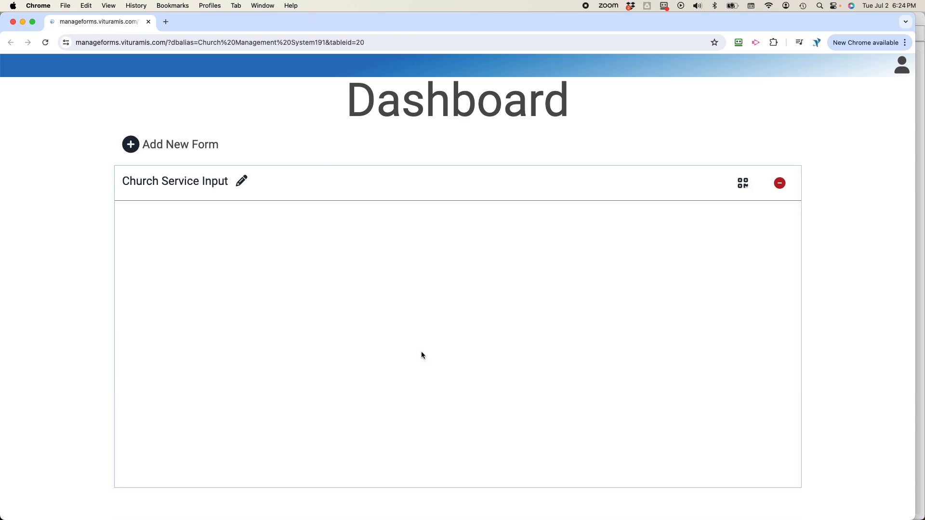
# Open the Church Service Input form editor and look over its Step One fields.
pyautogui.click(485, 189)
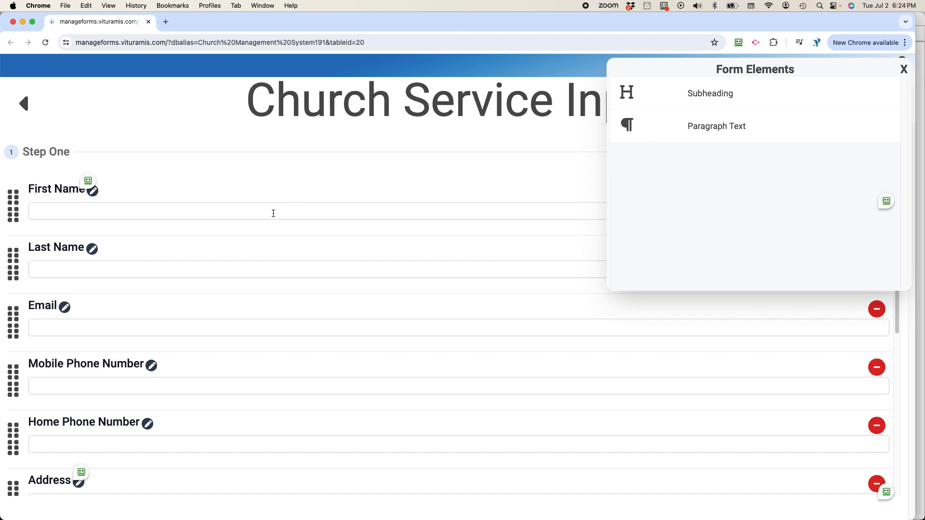
pyautogui.scroll(-5, 215, 290)
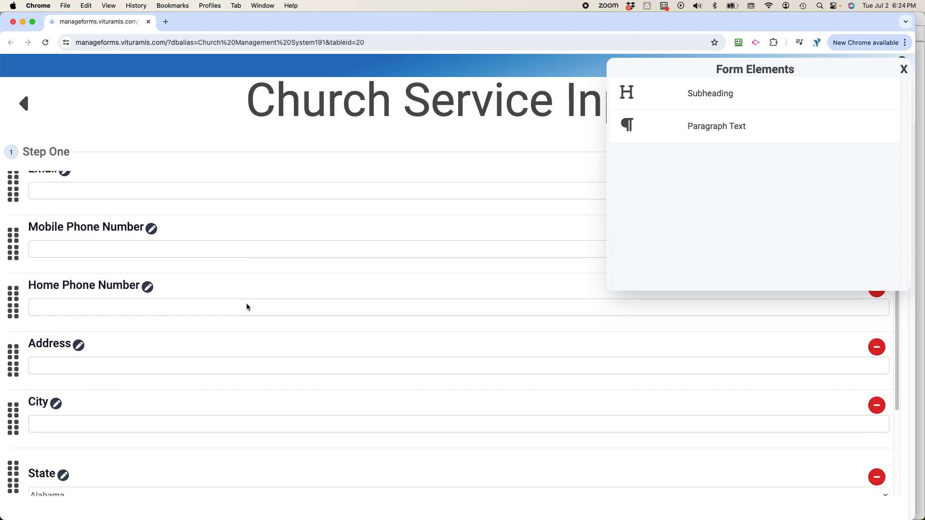
pyautogui.scroll(-2, 247, 302)
pyautogui.scroll(1, 249, 298)
pyautogui.scroll(5, 250, 301)
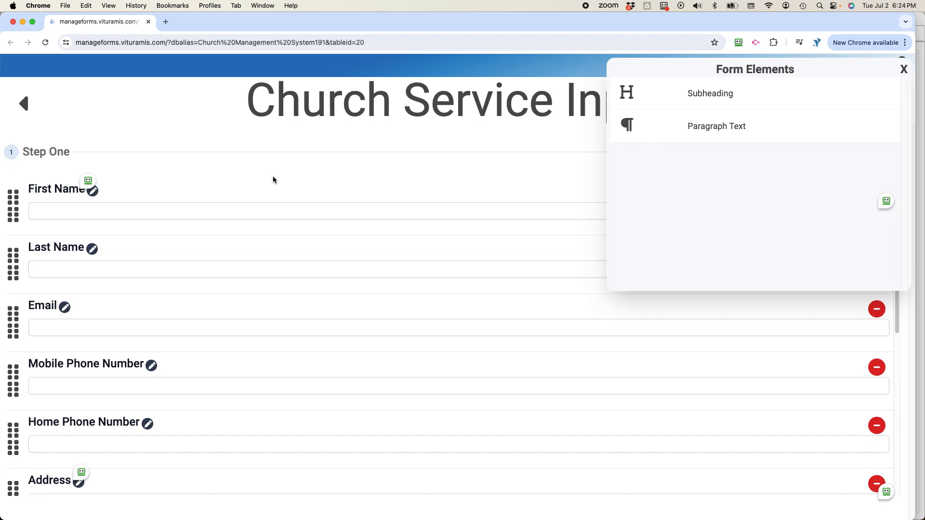
pyautogui.scroll(-5, 274, 179)
pyautogui.scroll(5, 284, 215)
# Delete the Home Phone Number, Address, City, State, Zip Code and Notes fields.
pyautogui.click(877, 426)
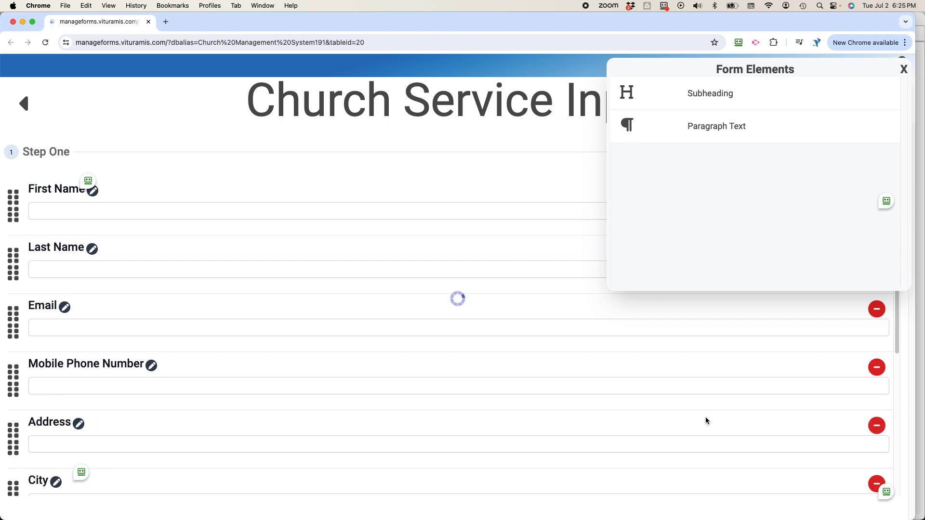
pyautogui.scroll(-1, 701, 409)
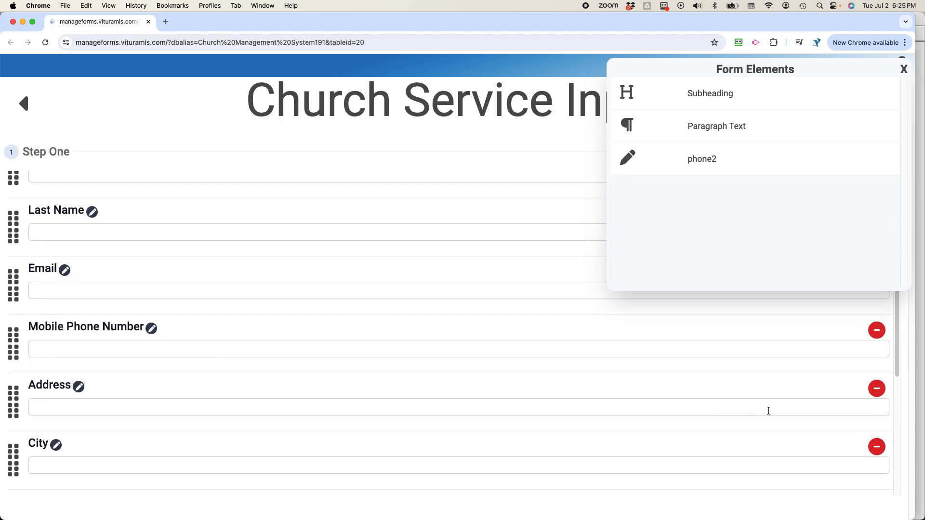
pyautogui.click(877, 382)
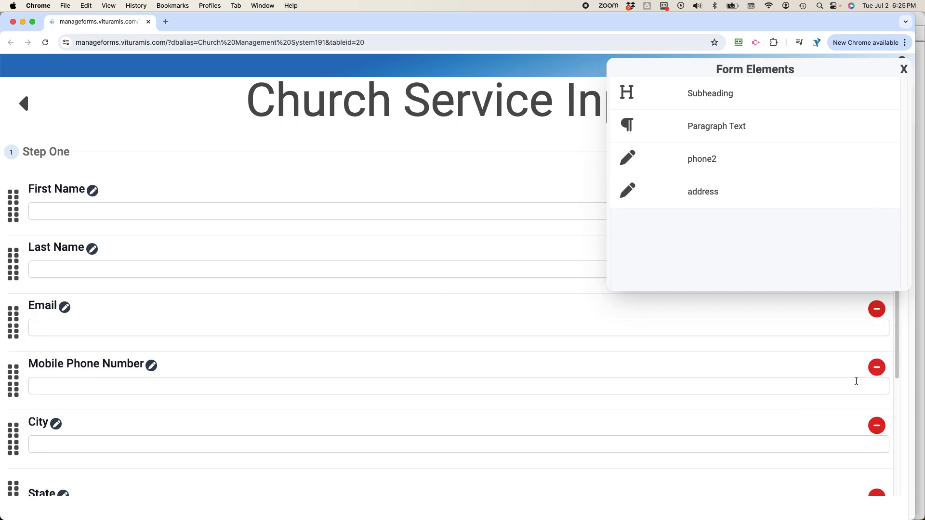
pyautogui.click(877, 426)
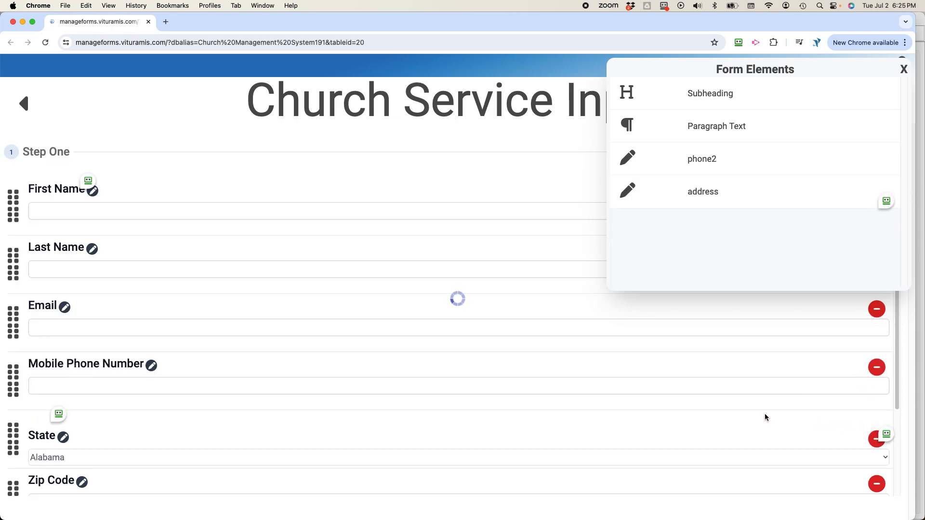
pyautogui.click(876, 437)
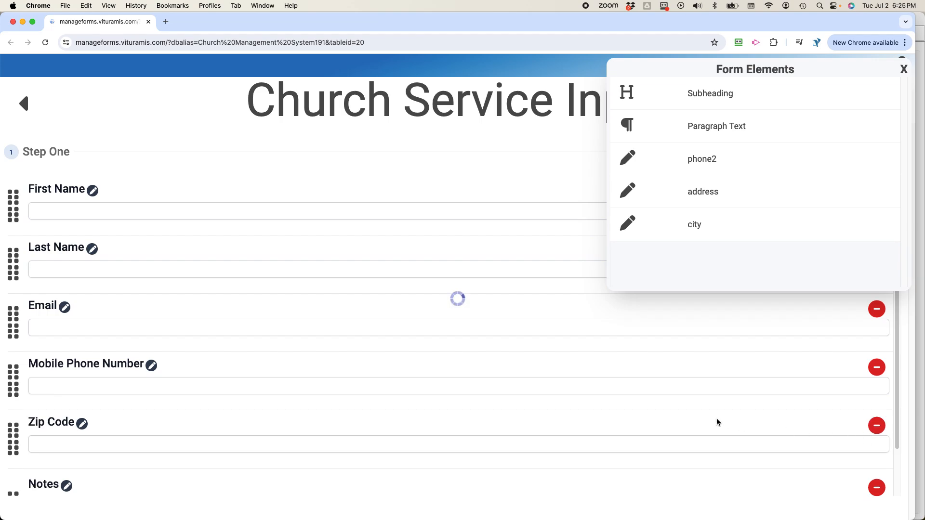
pyautogui.click(876, 426)
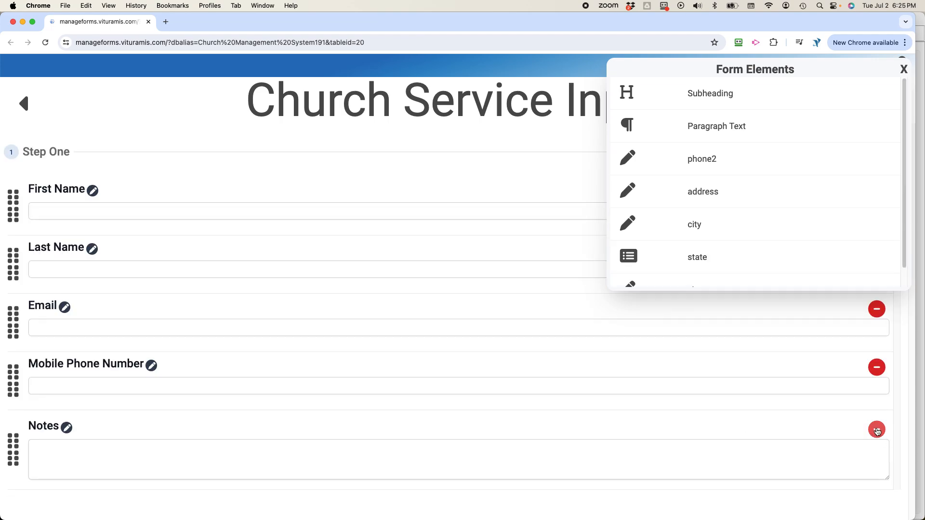
pyautogui.click(877, 430)
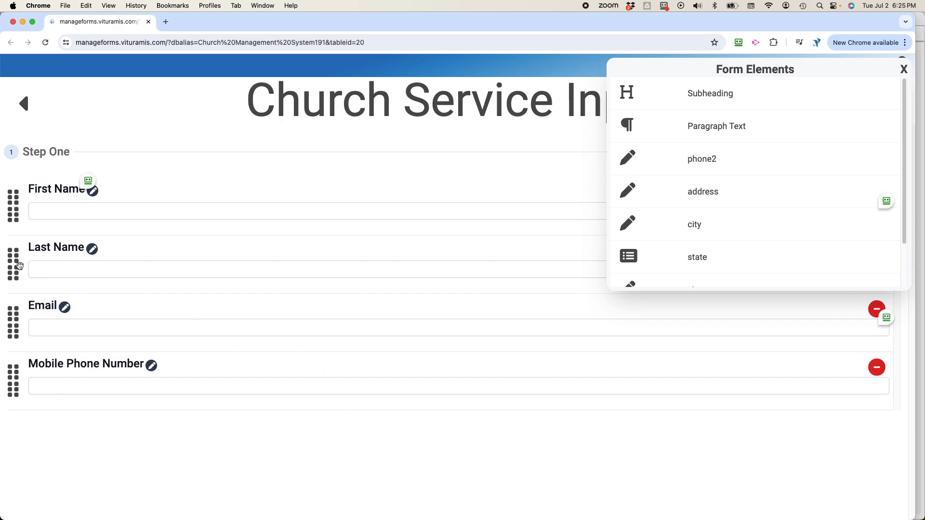
# Try Email below Mobile Phone Number and move it back, then add a subheading above First Name.
pyautogui.moveTo(21, 324); pyautogui.dragTo(15, 378)
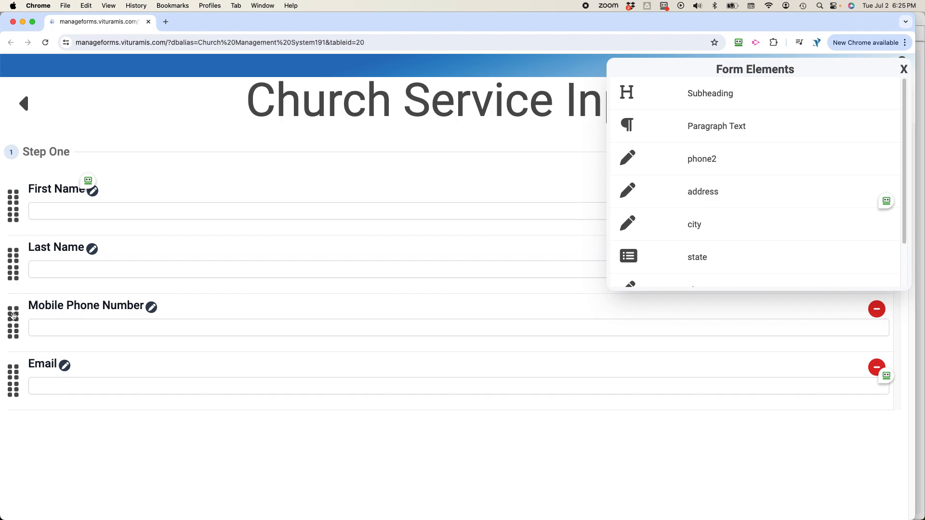
pyautogui.moveTo(14, 319); pyautogui.dragTo(22, 437)
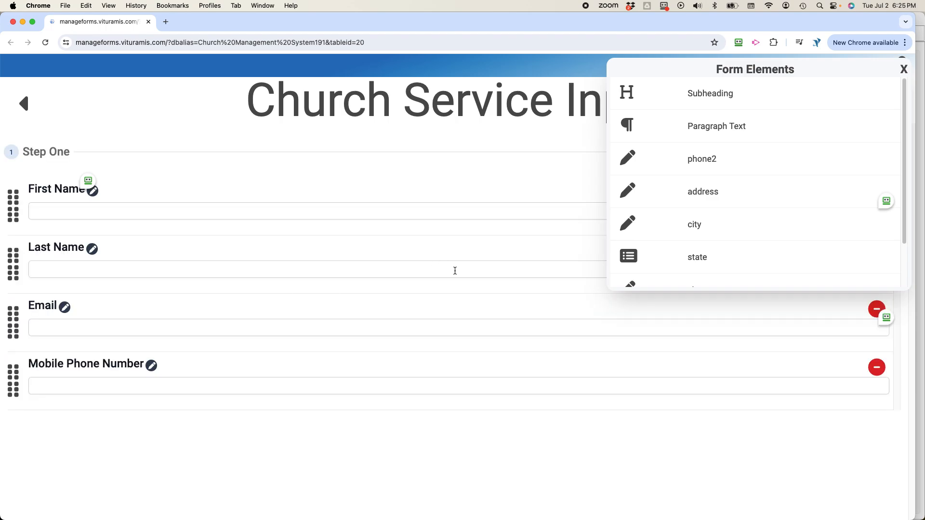
pyautogui.moveTo(675, 91); pyautogui.dragTo(155, 232)
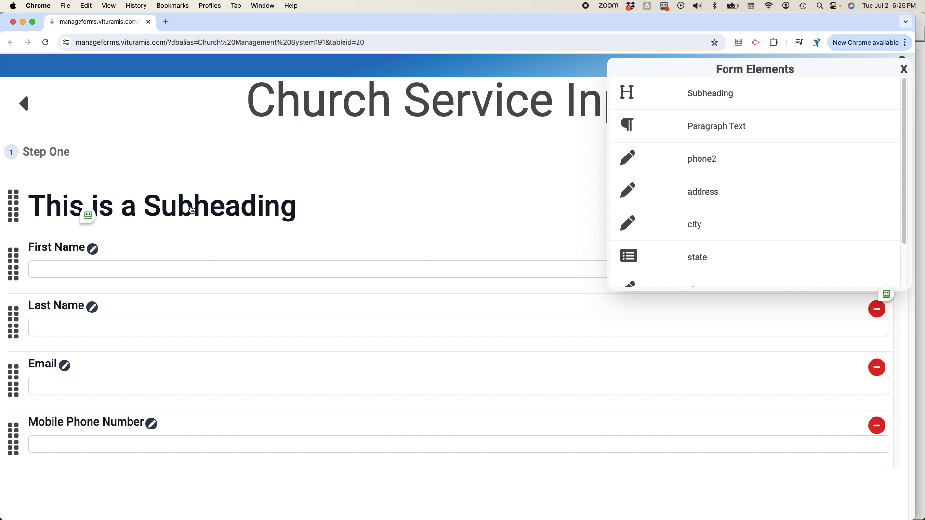
# Change the new subheading's text to 'Enter in Contact Card Info'.
pyautogui.click(138, 203)
pyautogui.moveTo(138, 205); pyautogui.dragTo(33, 202)
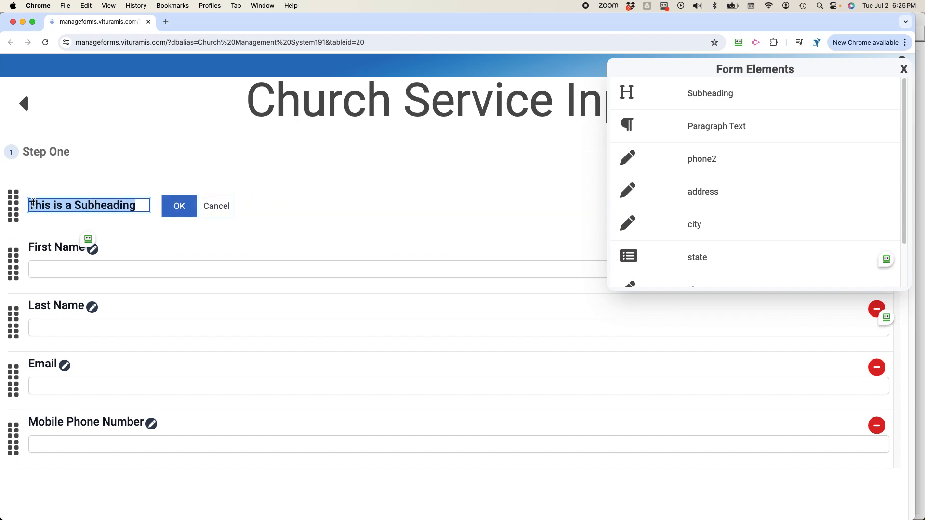
pyautogui.write('Ent')
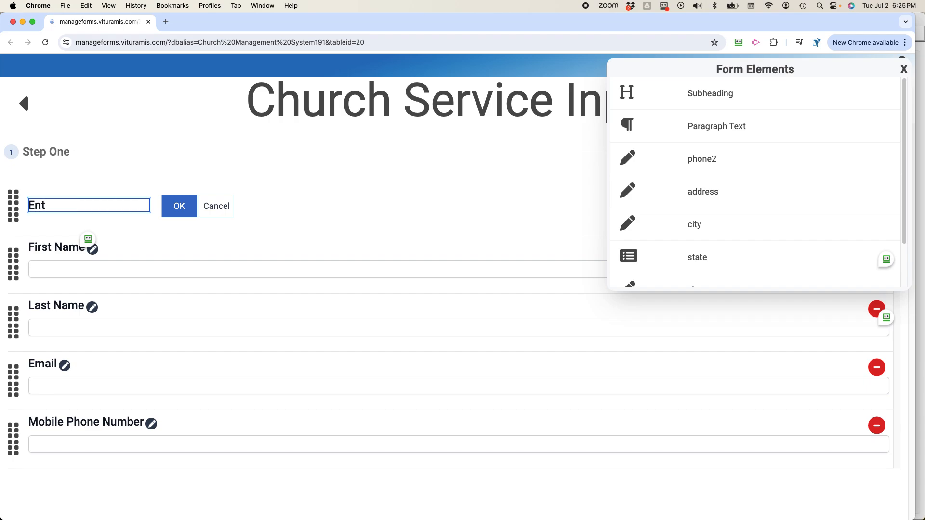
pyautogui.write('er in Conte')
pyautogui.press('BackSpace')
pyautogui.write('act Card Info')
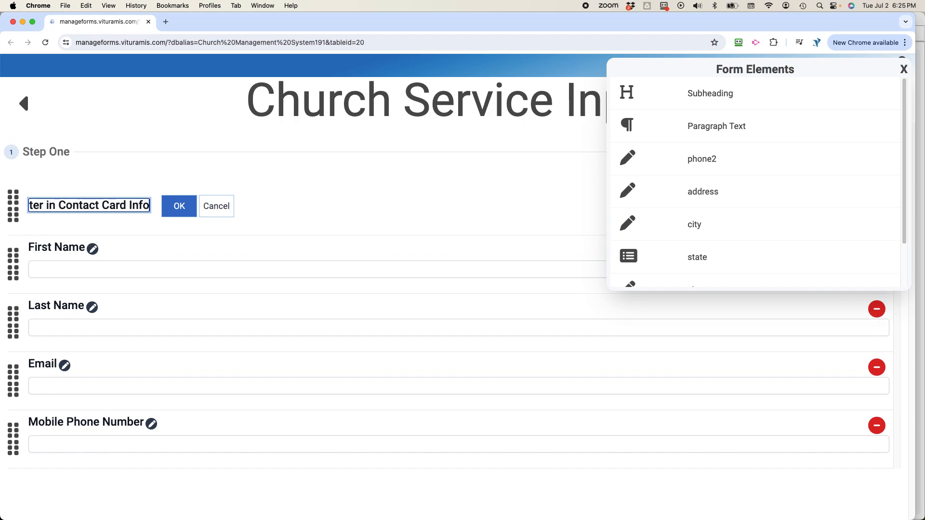
pyautogui.press('Return')
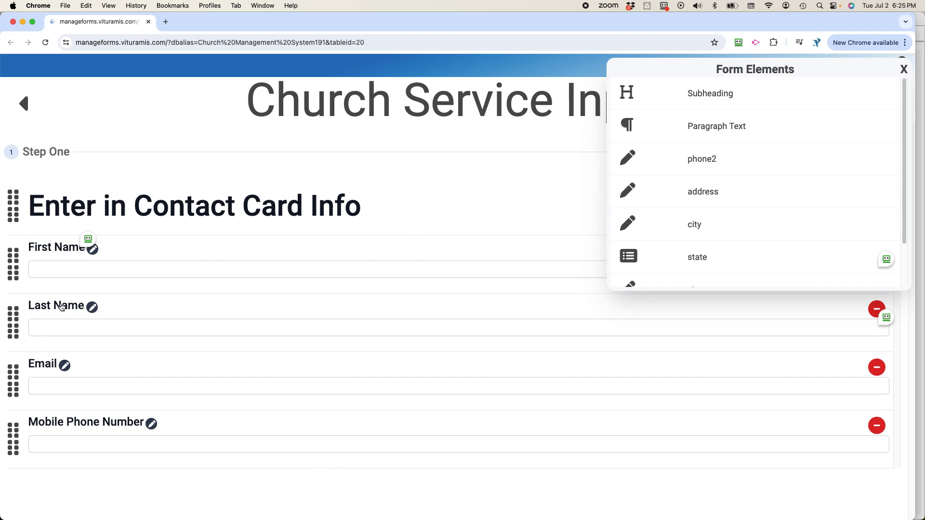
# Rename the Mobile Phone Number field label to 'Phone Number'.
pyautogui.click(66, 425)
pyautogui.click(63, 426)
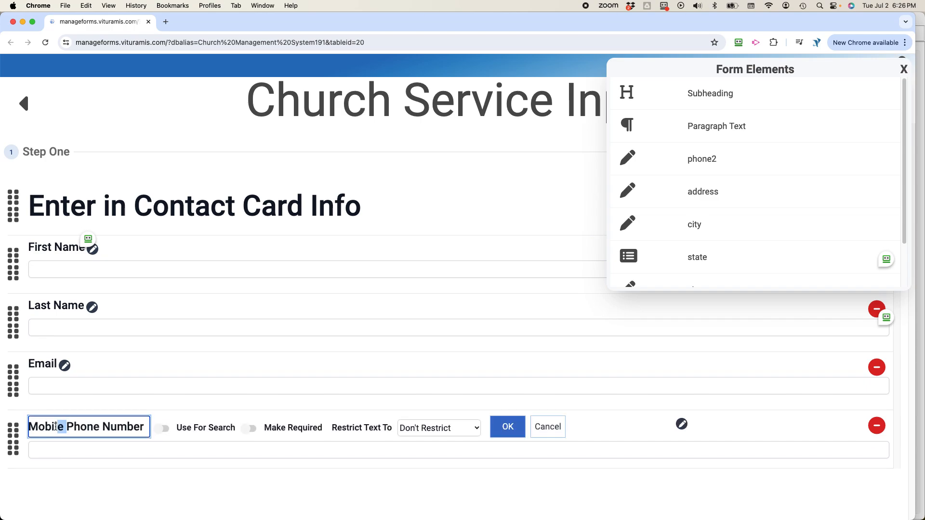
pyautogui.moveTo(61, 427); pyautogui.dragTo(31, 426)
pyautogui.press('BackSpace')
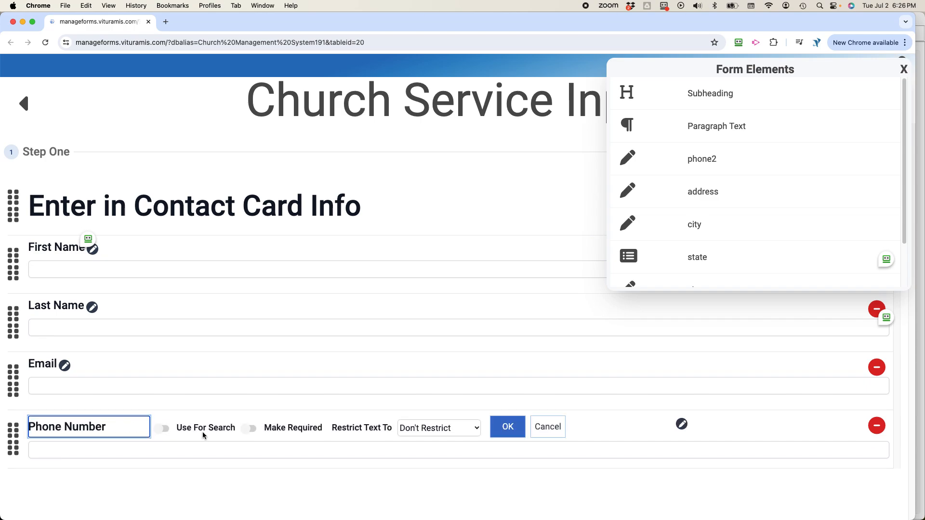
pyautogui.click(507, 427)
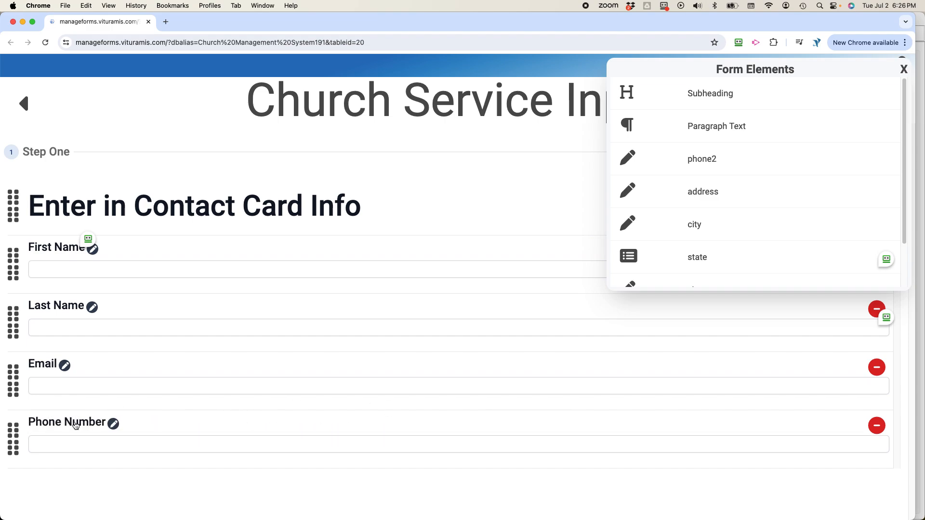
# Turn on Use For Search for the First Name and Last Name fields.
pyautogui.click(65, 252)
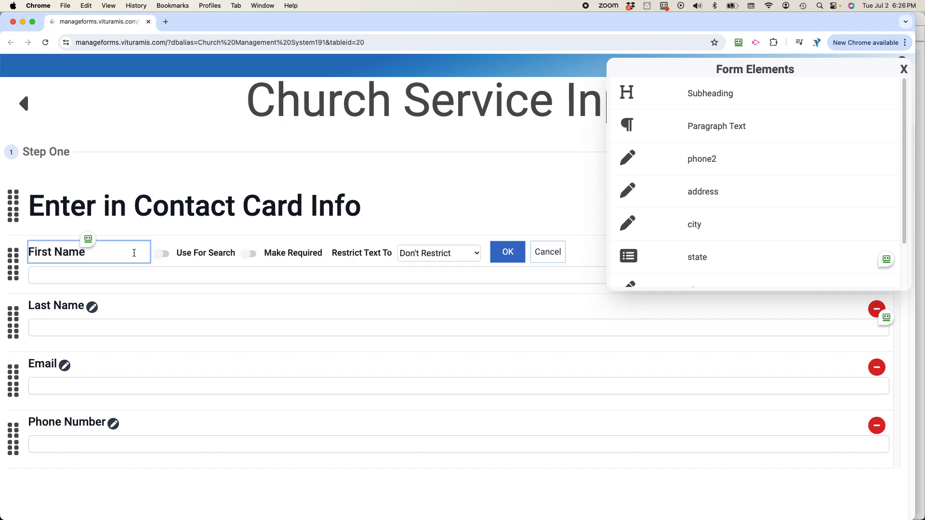
pyautogui.click(165, 254)
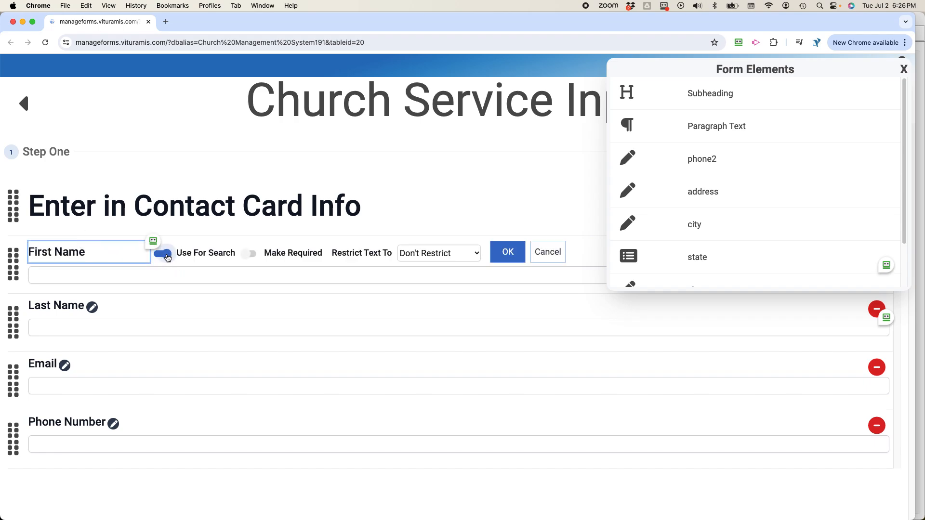
pyautogui.click(65, 309)
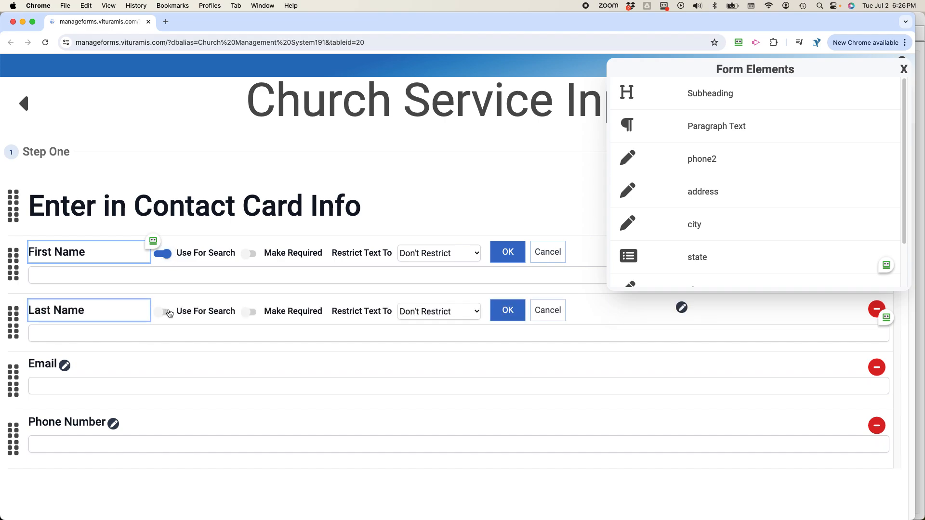
pyautogui.click(164, 312)
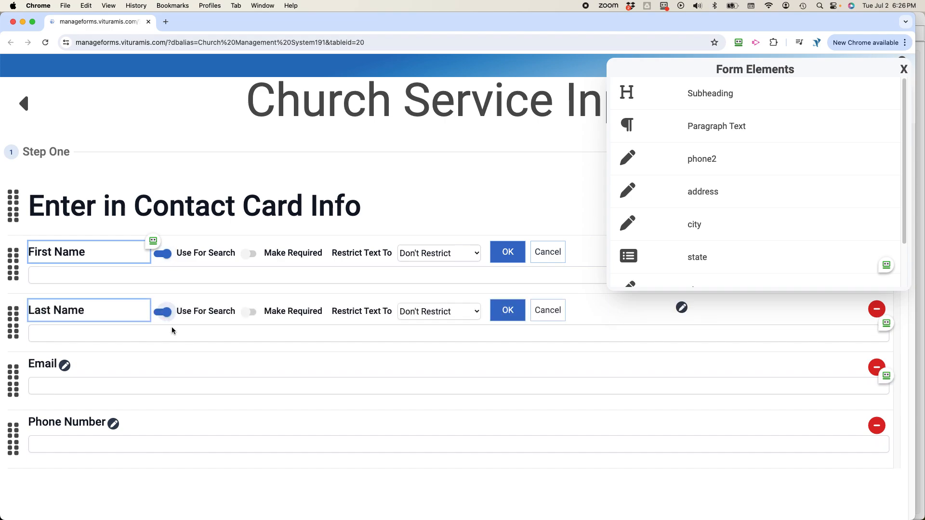
pyautogui.click(508, 253)
pyautogui.click(508, 311)
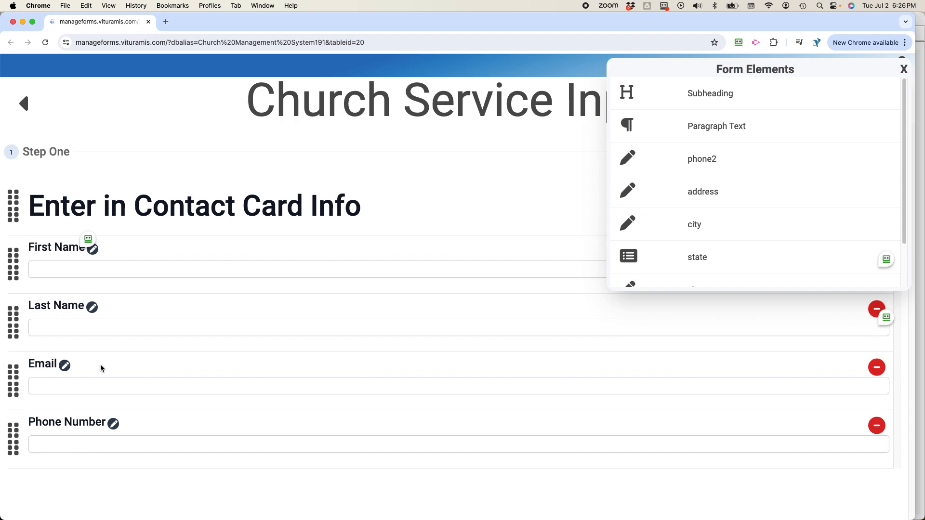
# Make Email searchable, restricting Email to email addresses and Phone Number to phone numbers.
pyautogui.click(45, 368)
pyautogui.click(164, 370)
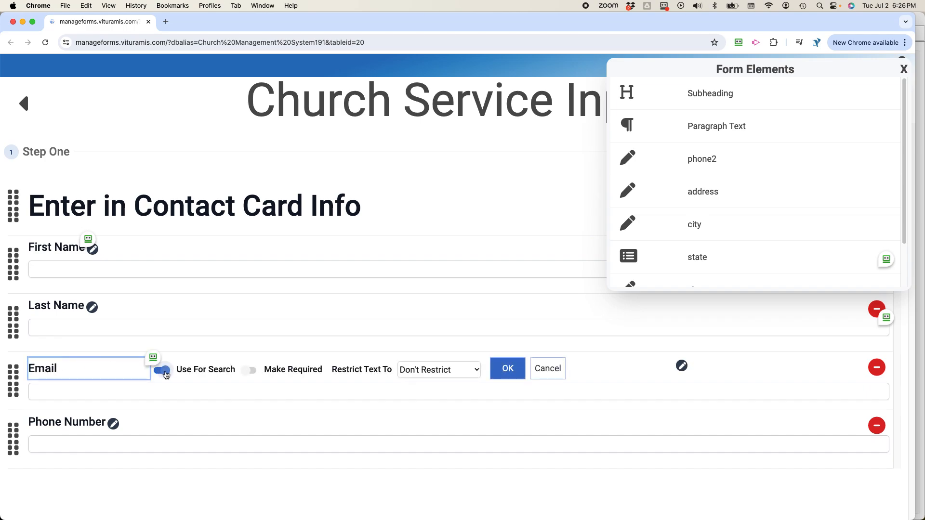
pyautogui.click(449, 373)
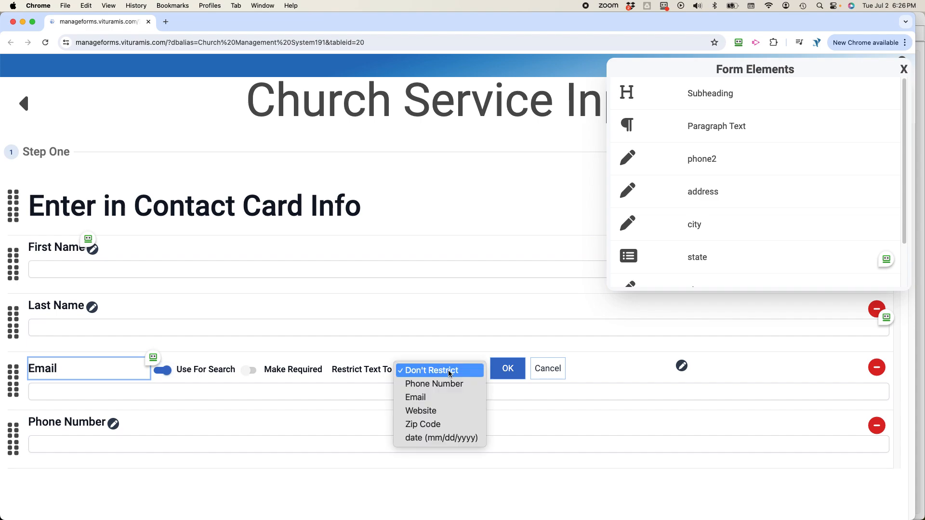
pyautogui.click(432, 397)
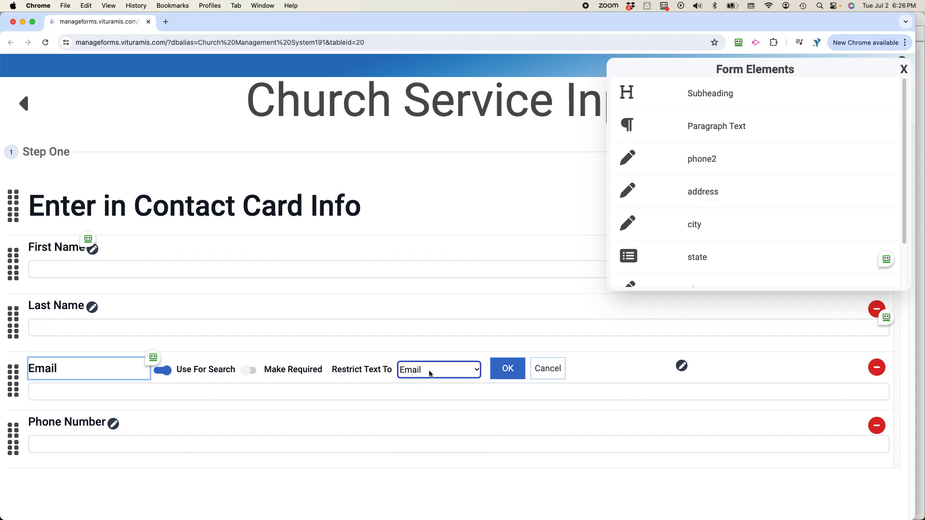
pyautogui.click(506, 375)
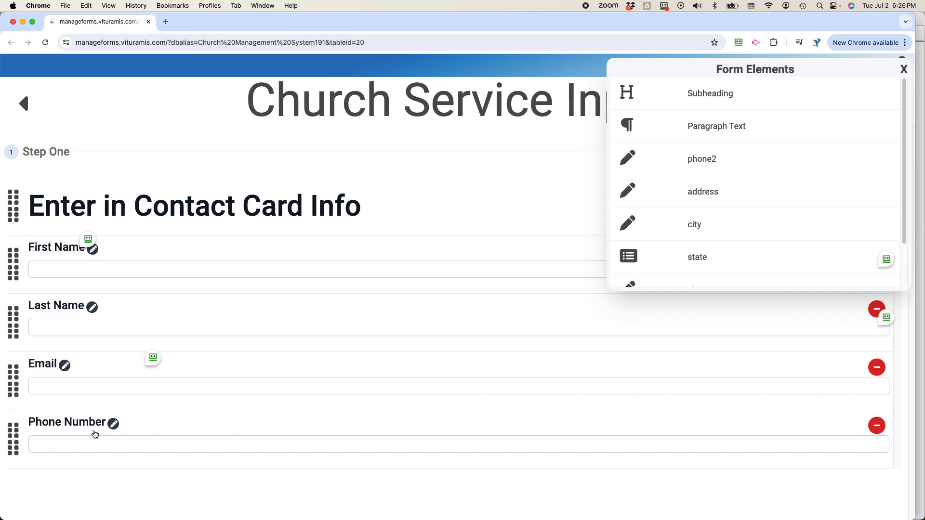
pyautogui.click(114, 424)
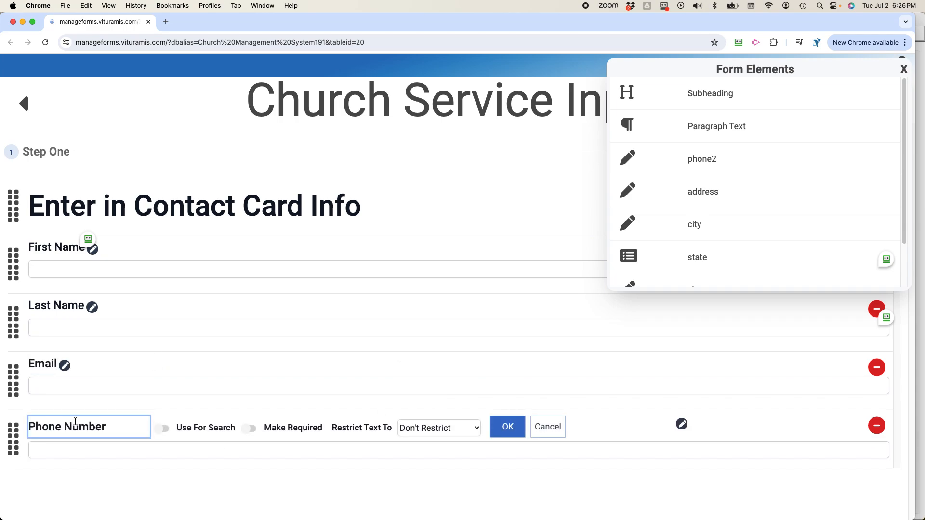
pyautogui.click(445, 435)
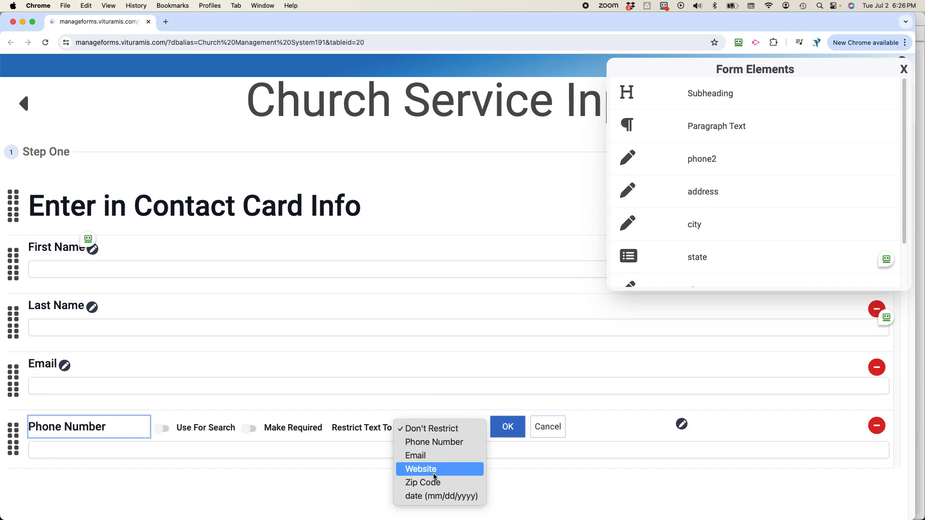
pyautogui.click(432, 443)
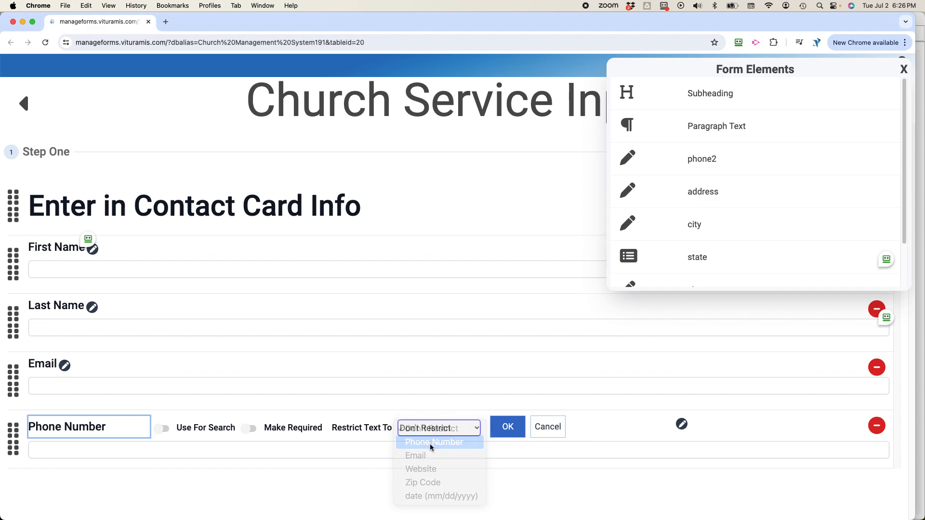
pyautogui.click(508, 429)
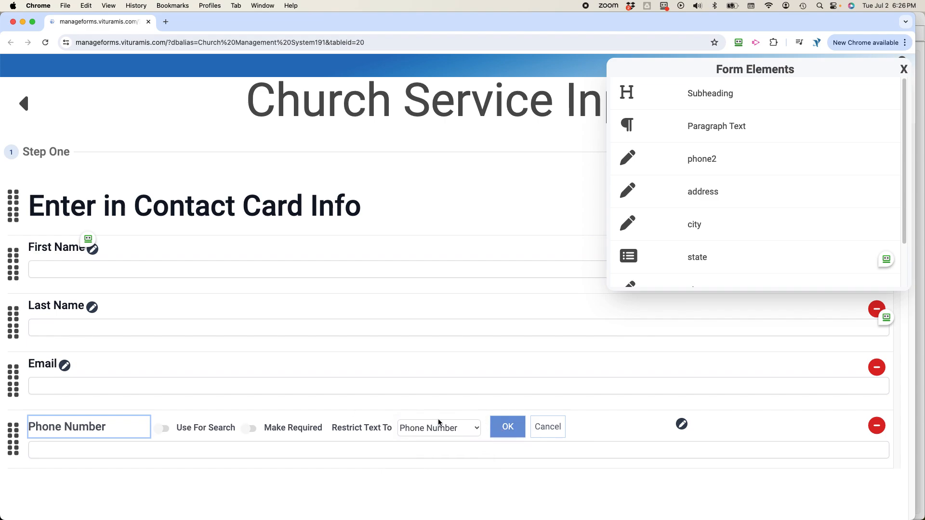
# Review the Email settings, leaving it not required, and return to the dashboard.
pyautogui.click(43, 367)
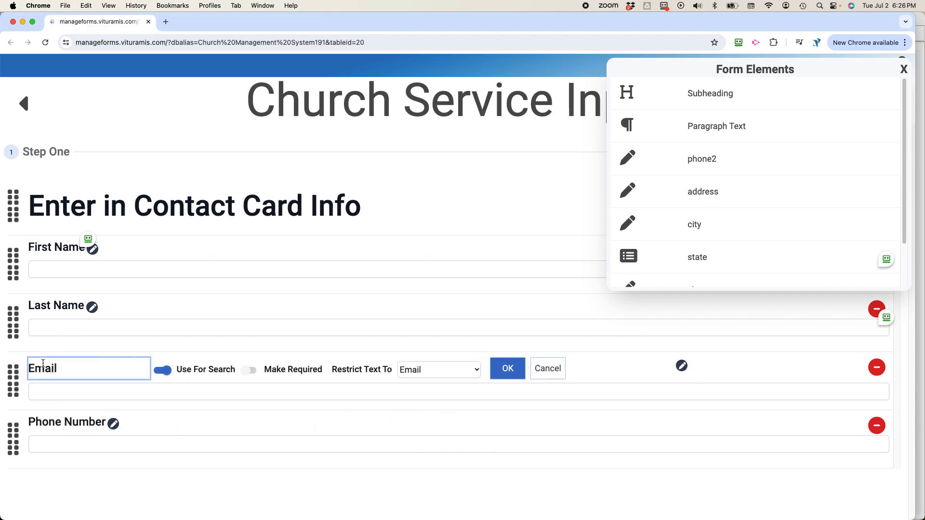
pyautogui.click(253, 375)
pyautogui.click(249, 371)
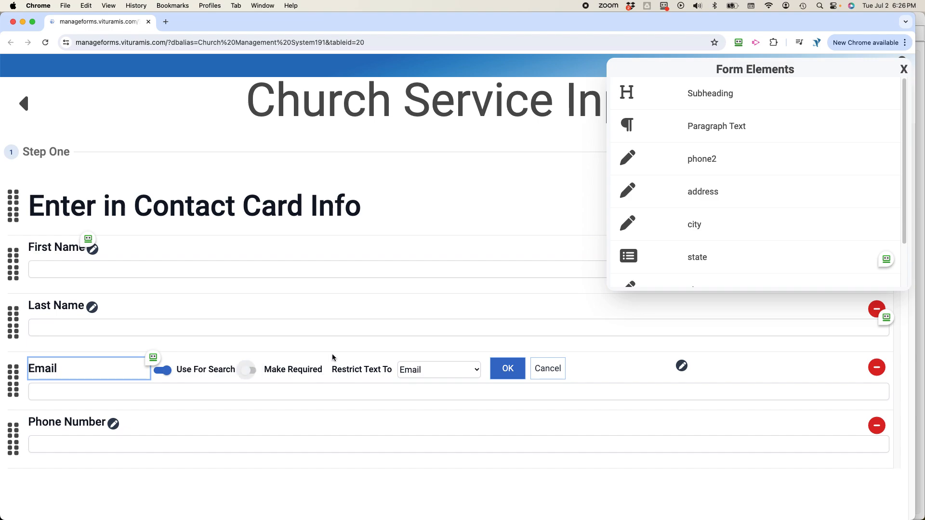
pyautogui.click(512, 372)
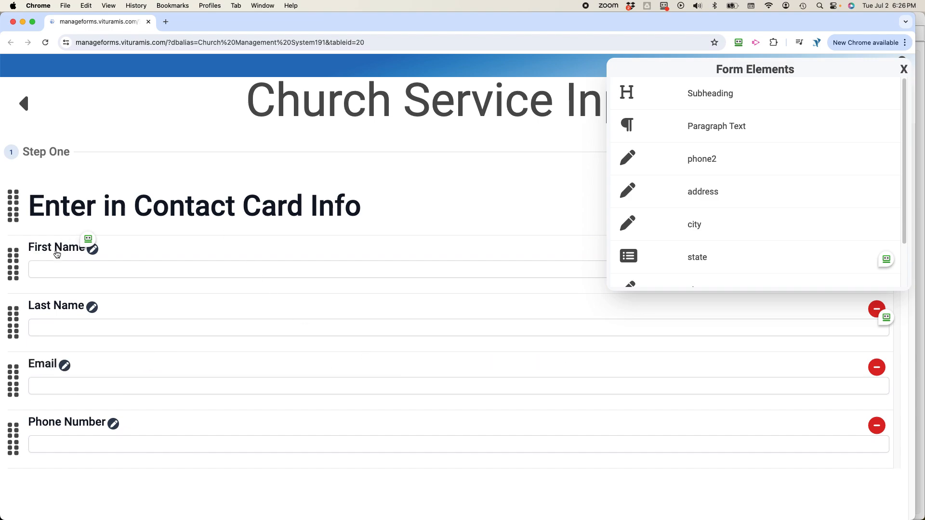
pyautogui.click(22, 105)
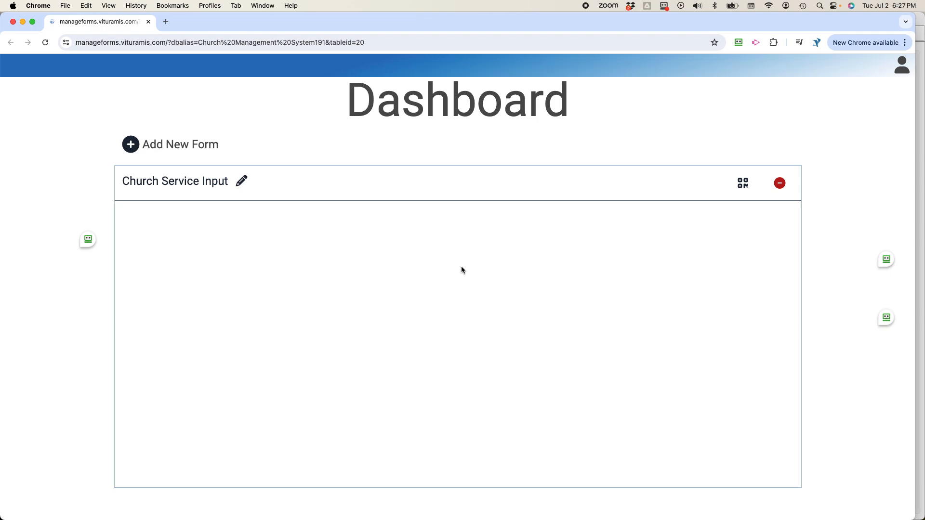
# Visit the live Church Service Input form from its Share Form dialog.
pyautogui.click(743, 186)
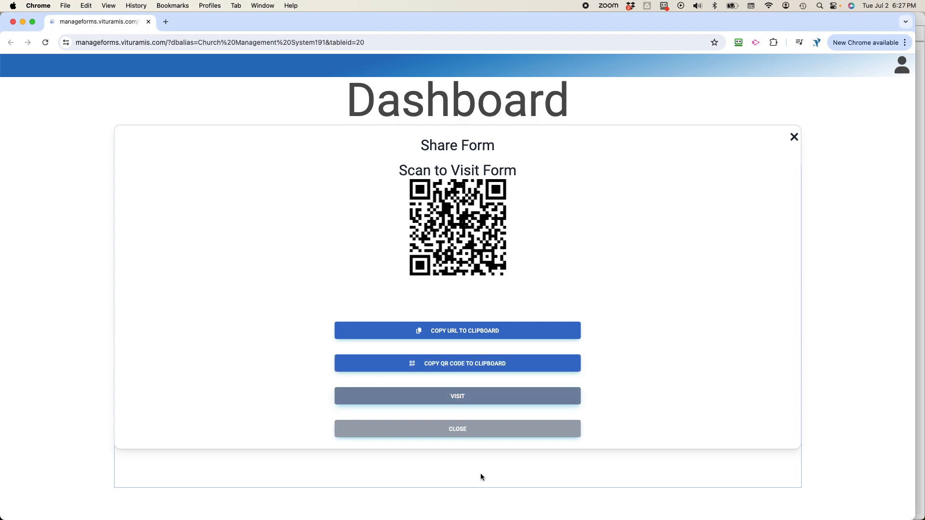
pyautogui.click(460, 396)
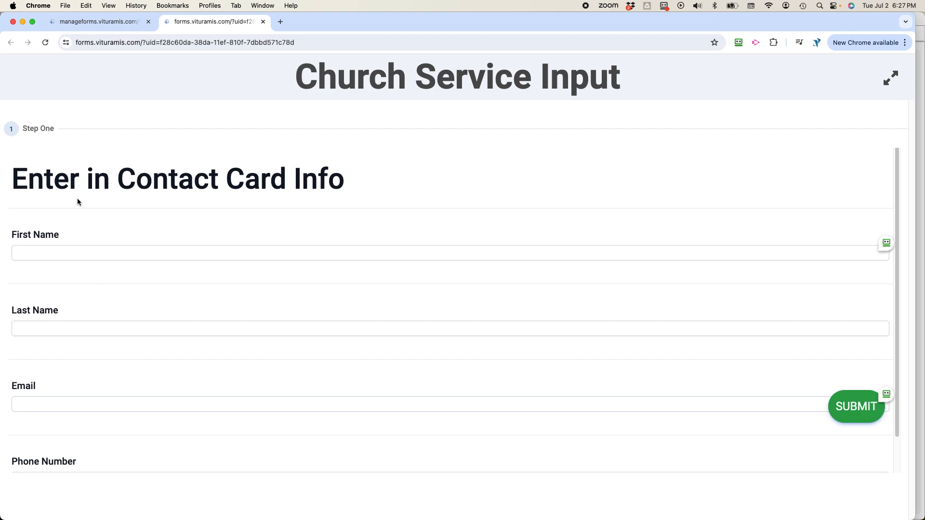
# Dismiss the CrossReference link message and return to the Church Service Input form.
pyautogui.click(58, 251)
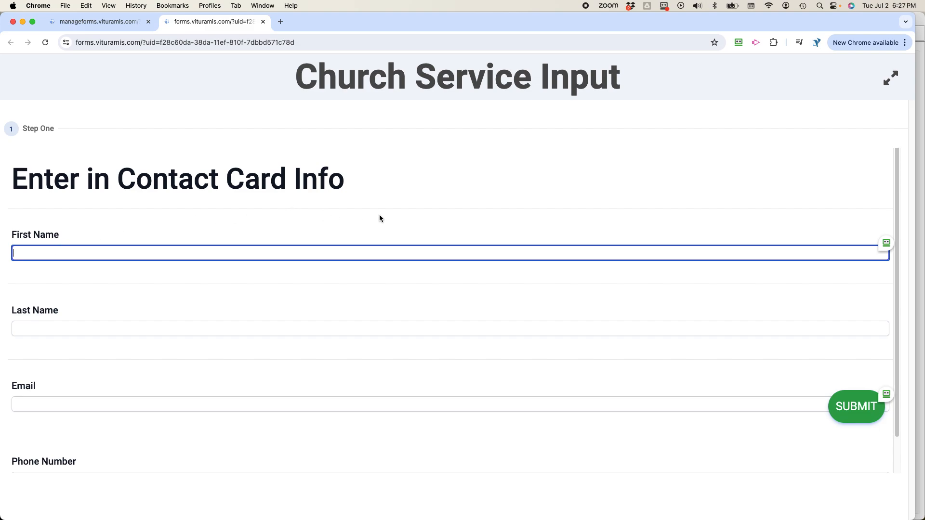
pyautogui.hotkey('ctrl', 'Up')
pyautogui.click(218, 174)
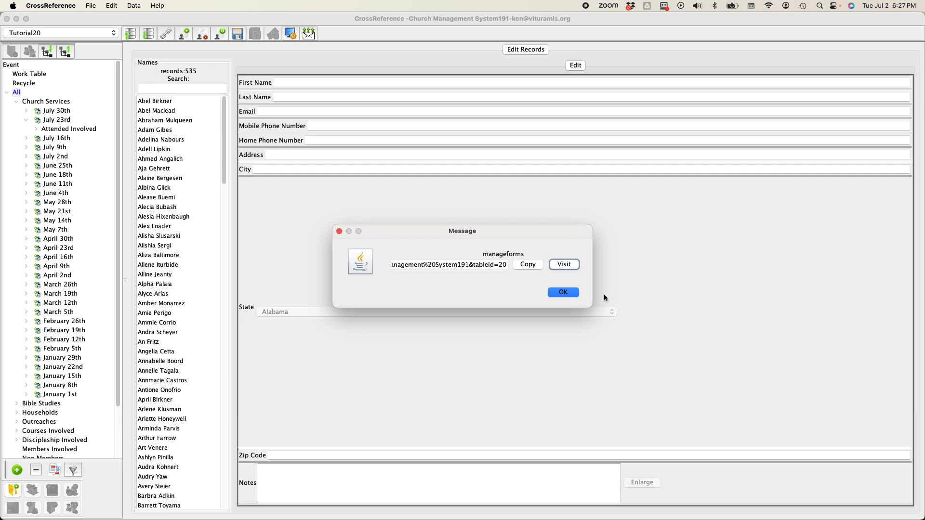
pyautogui.click(571, 293)
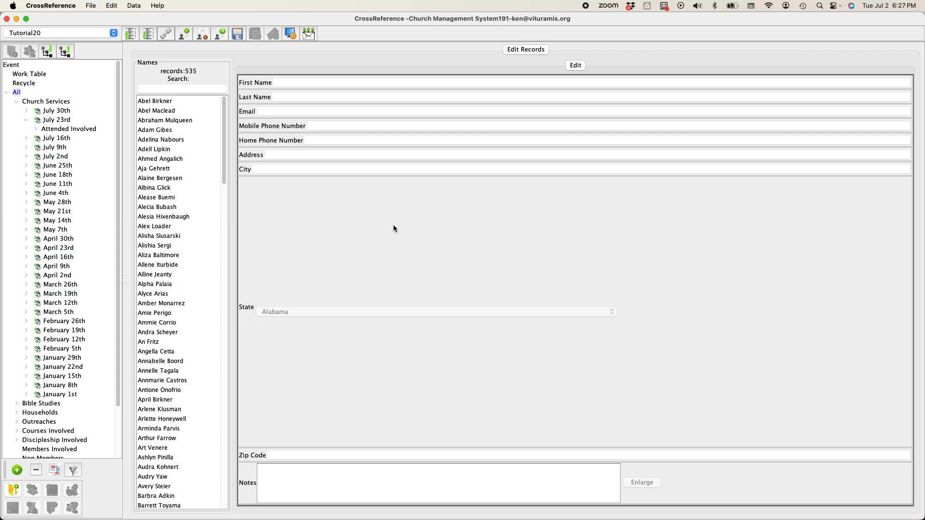
pyautogui.hotkey('ctrl', 'Up')
pyautogui.click(531, 175)
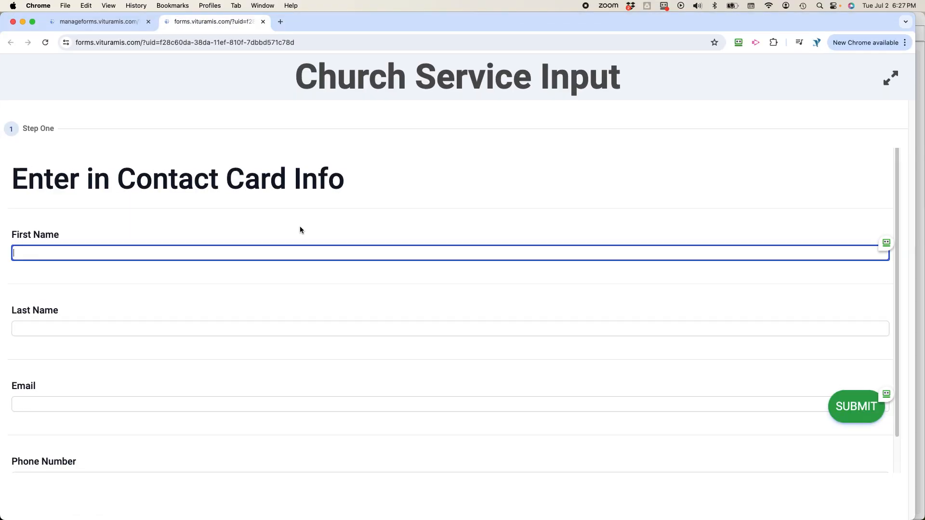
# Enter a contact's first name, pick the matching suggestion and confirm registering them.
pyautogui.write('Ahmed')
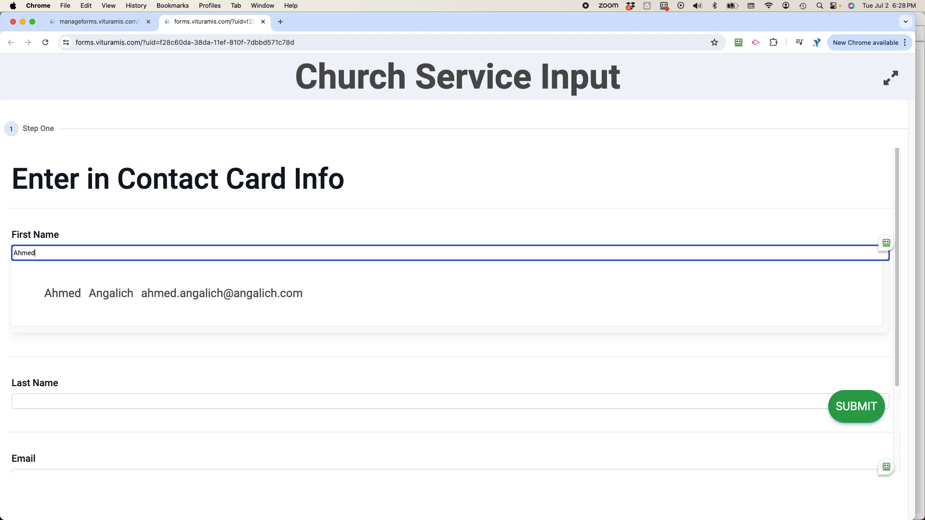
pyautogui.click(431, 299)
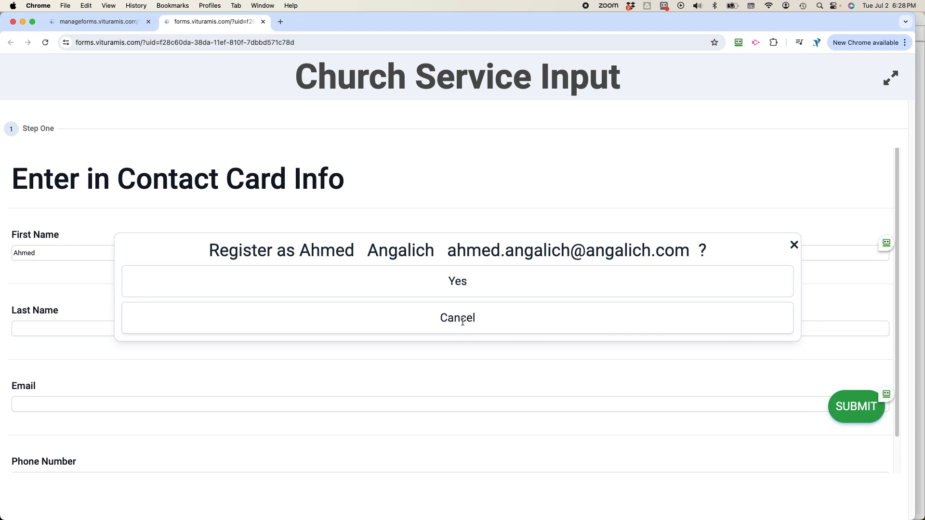
pyautogui.click(455, 281)
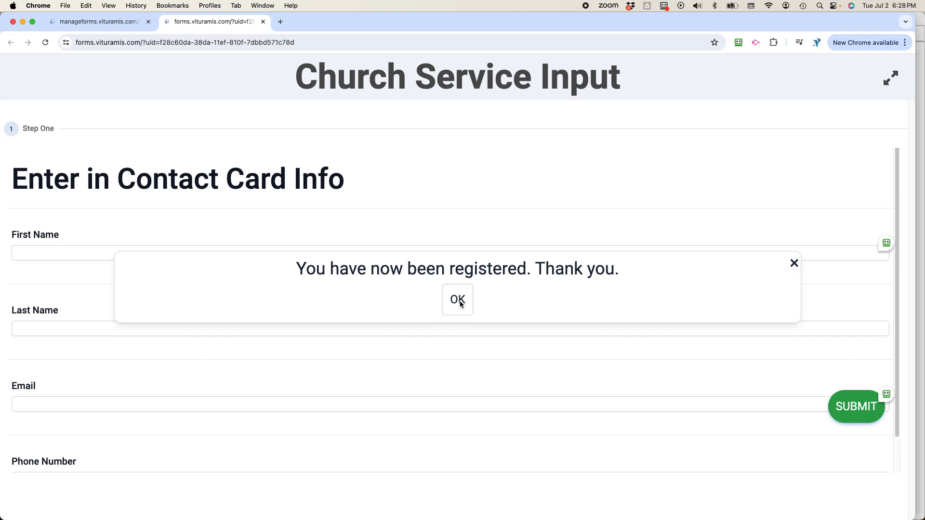
pyautogui.click(460, 301)
pyautogui.click(41, 252)
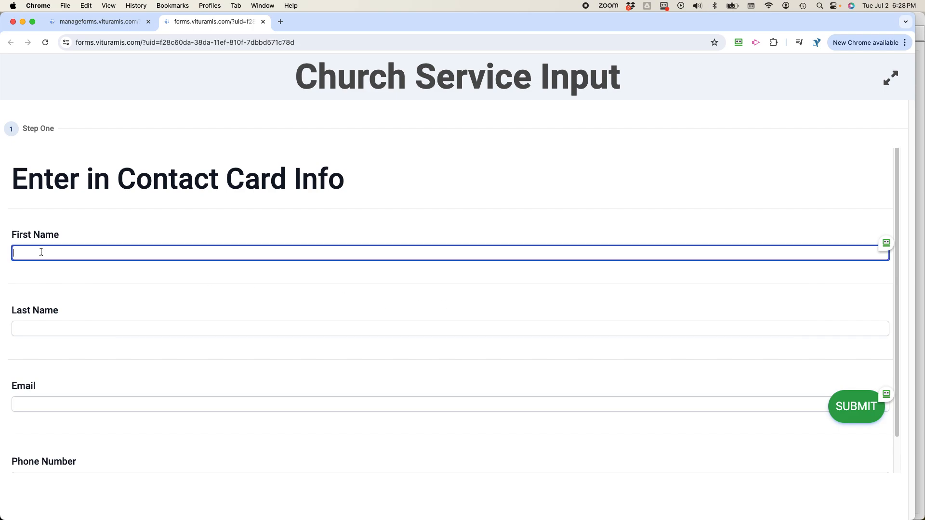
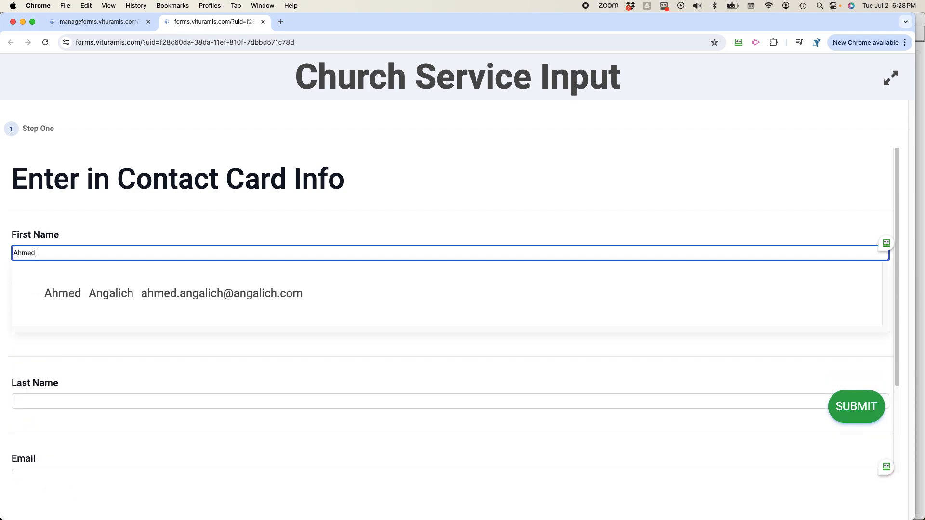
# Fill in a test contact's first name, last name and e-mail, then submit.
pyautogui.press('Tab')
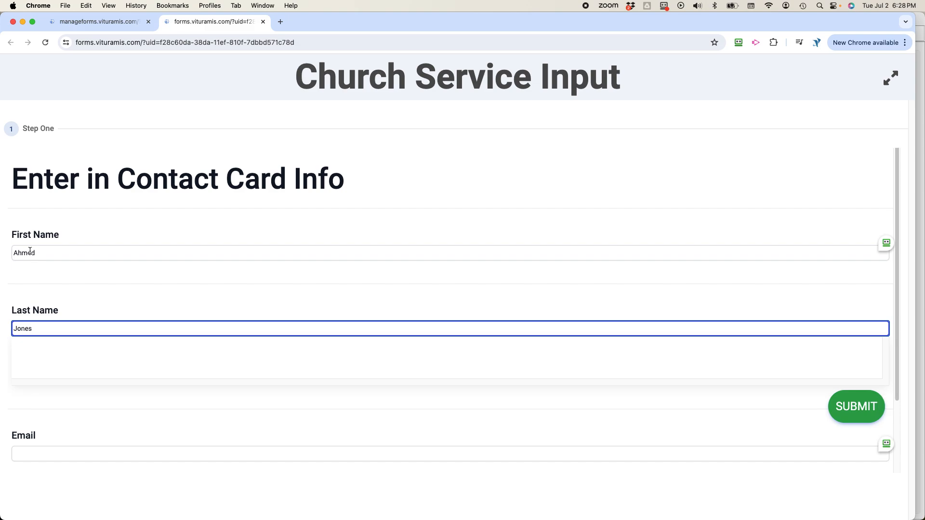
pyautogui.press('Tab')
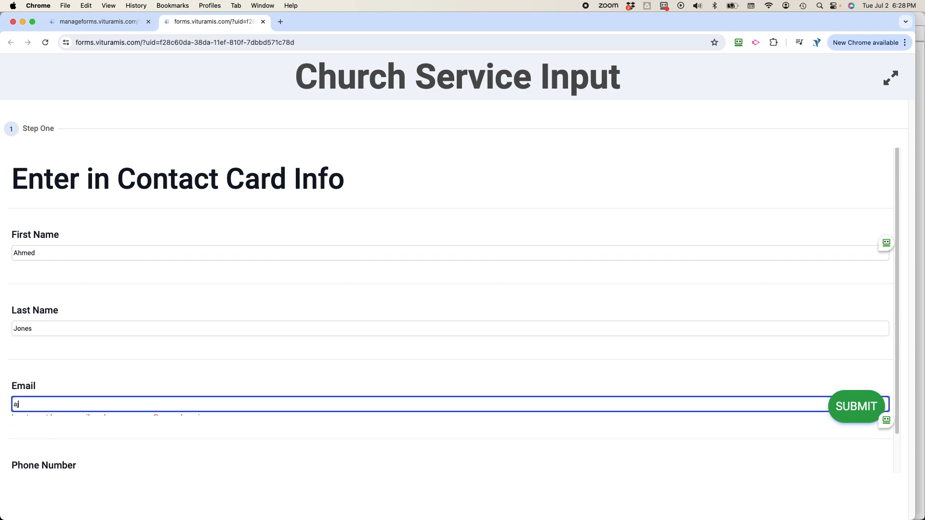
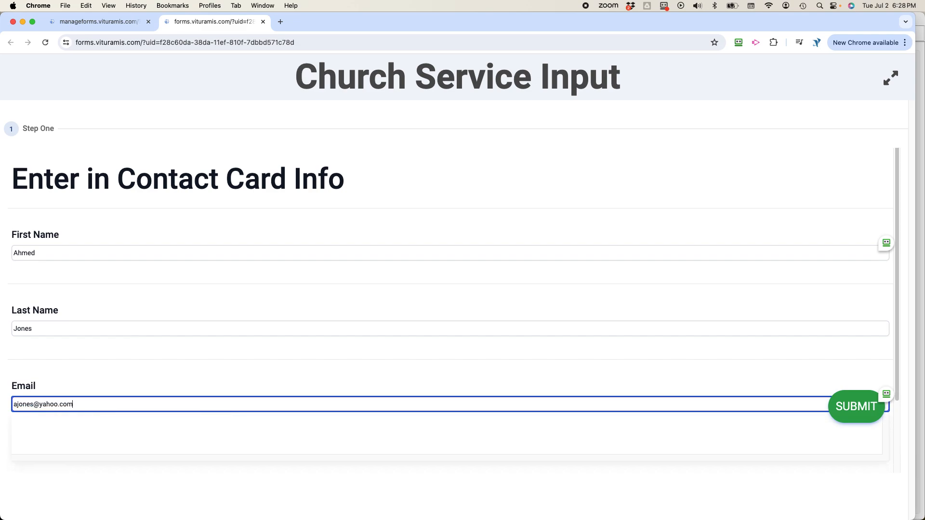
pyautogui.click(851, 410)
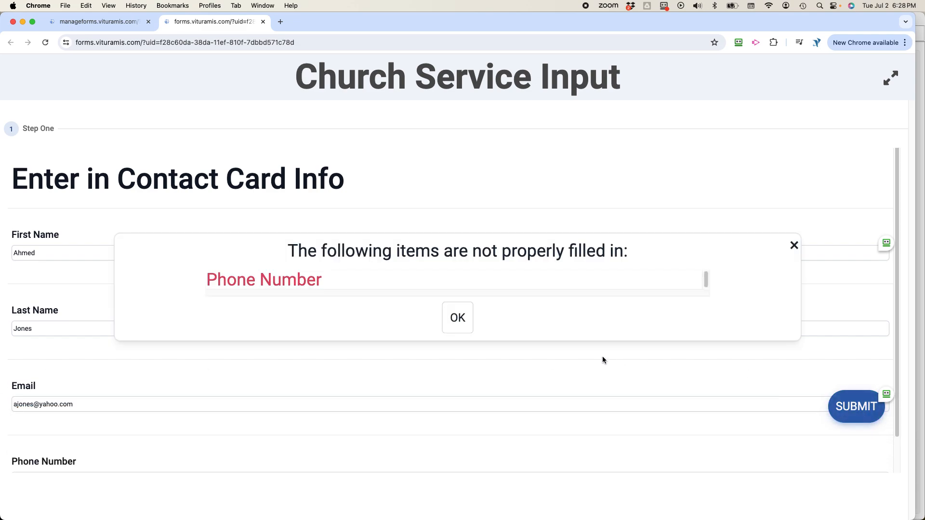
# Add the missing phone number and resubmit, confirming the registration.
pyautogui.click(458, 319)
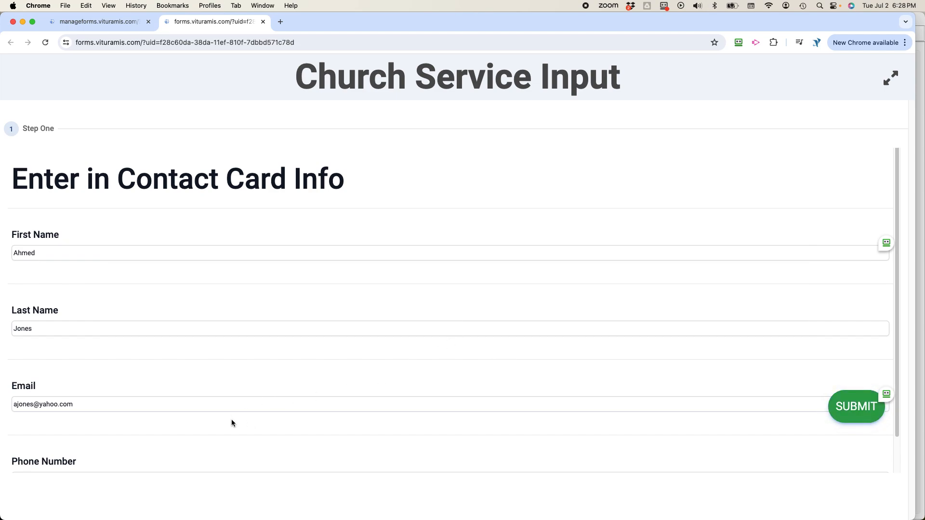
pyautogui.scroll(-1, 231, 423)
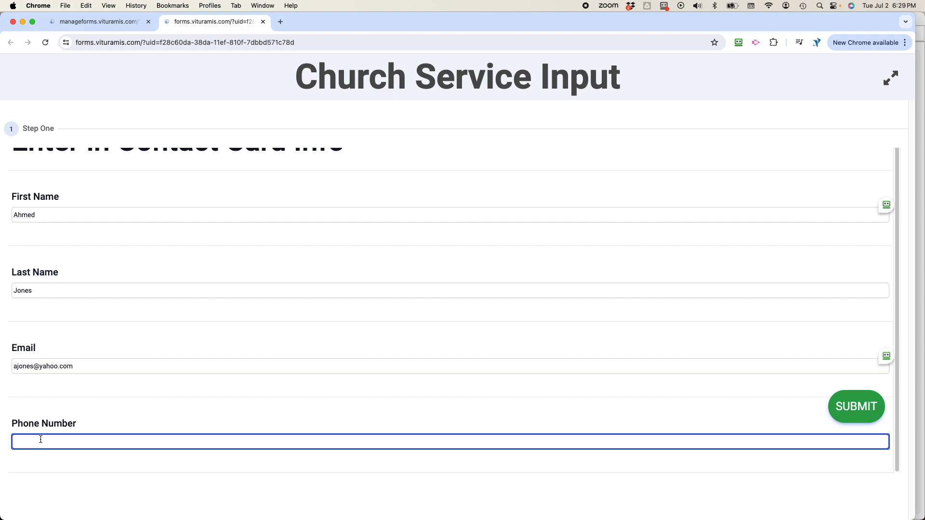
pyautogui.write('234-56')
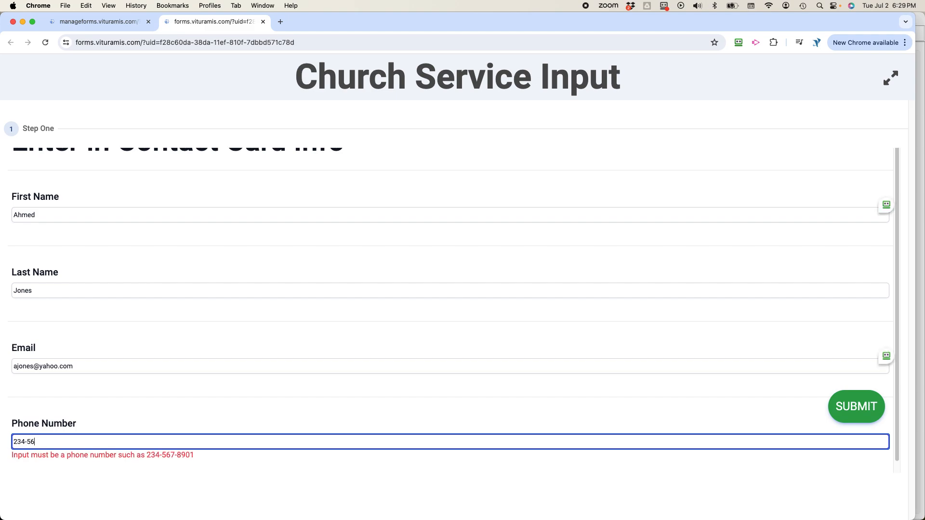
pyautogui.write('7-8901')
pyautogui.click(846, 410)
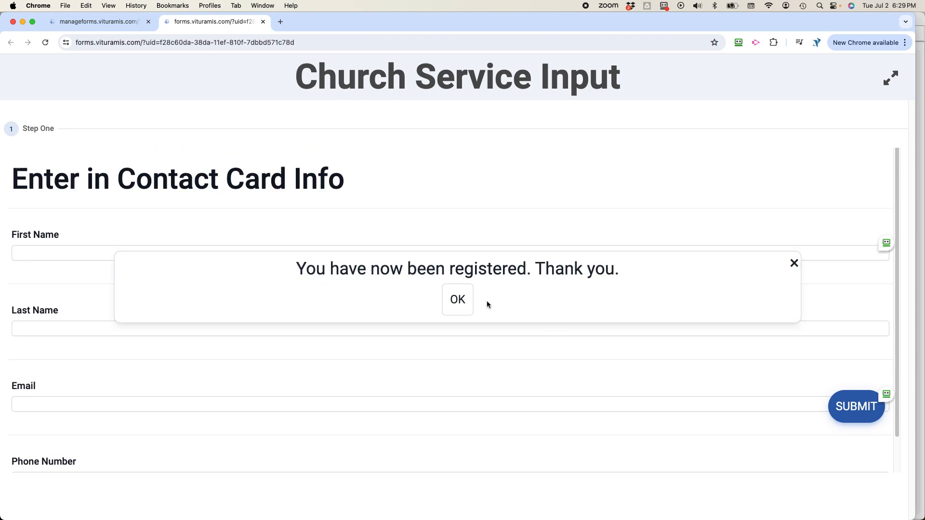
pyautogui.click(457, 301)
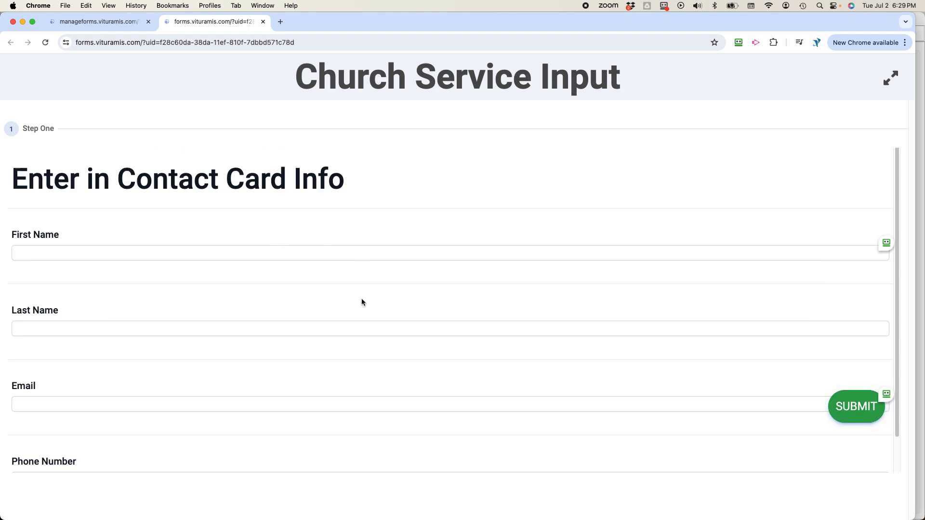
pyautogui.hotkey('ctrl', 'Up')
# In CrossReference, filter to July 23rd's Attended Involved group and compare the new contact's record with an existing one.
pyautogui.click(309, 208)
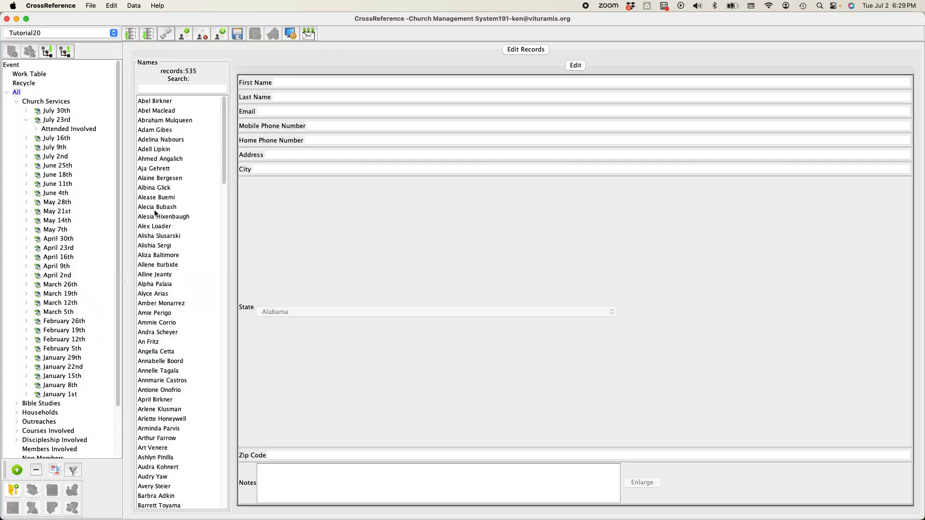
pyautogui.click(54, 129)
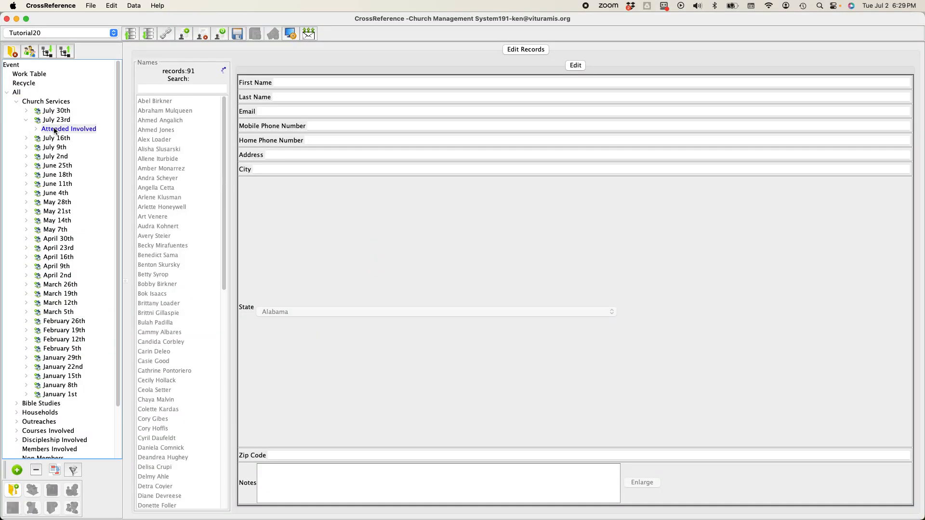
pyautogui.click(154, 121)
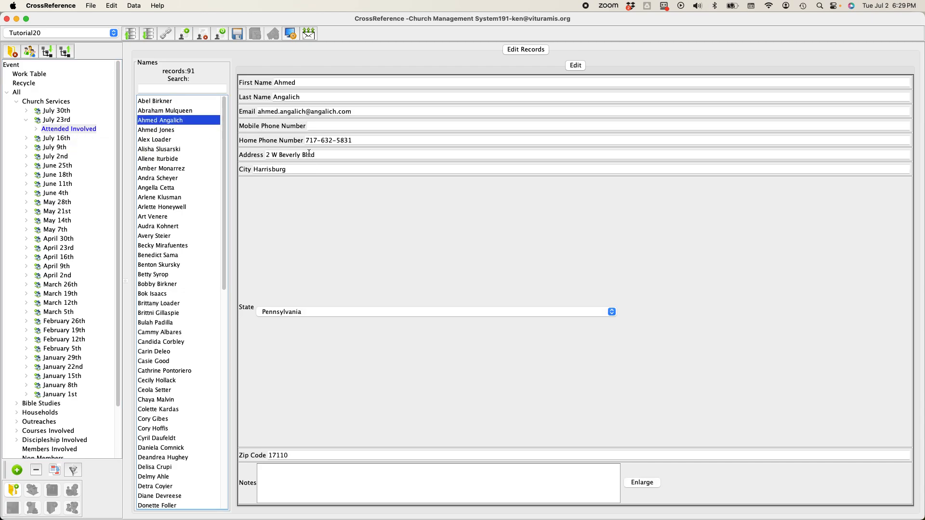
pyautogui.click(150, 131)
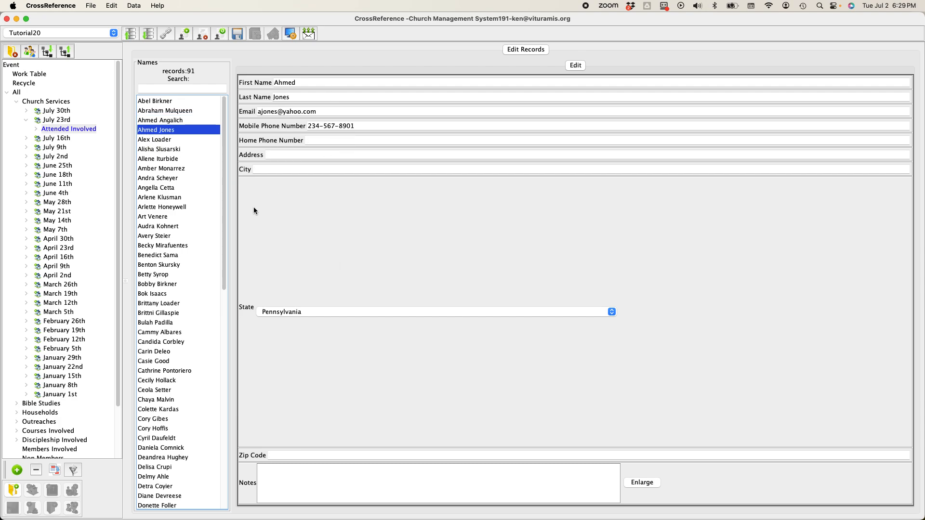
pyautogui.click(152, 121)
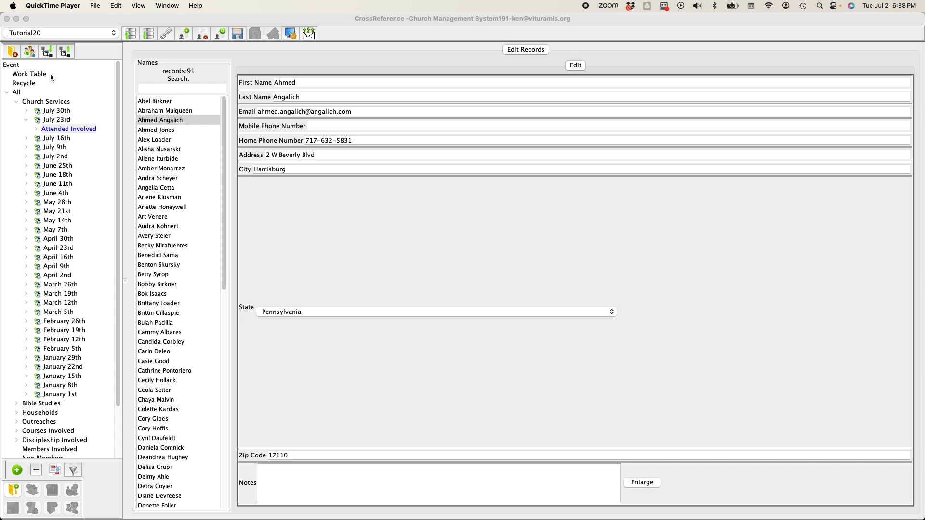
# Expand July 30th, collapse July 23rd to show all records, and return to the browser.
pyautogui.click(26, 111)
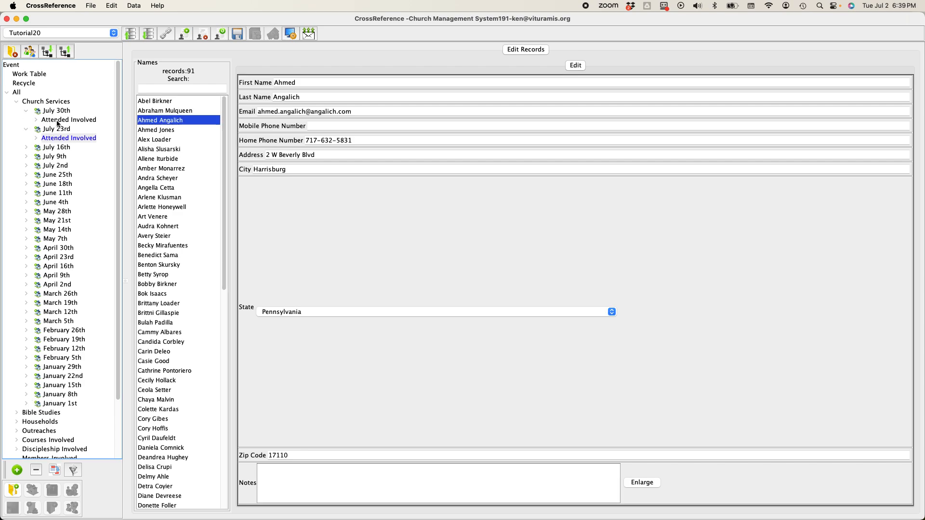
pyautogui.click(26, 130)
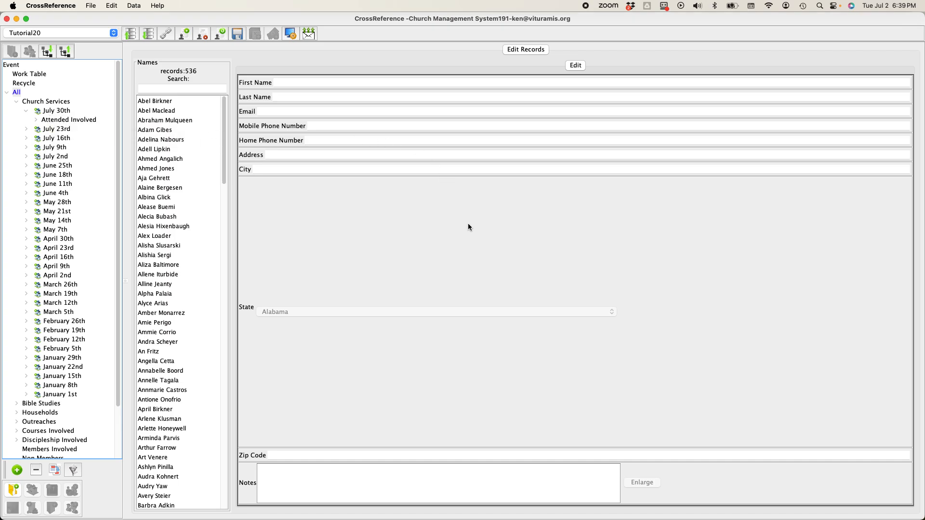
pyautogui.hotkey('ctrl', 'Up')
pyautogui.click(531, 146)
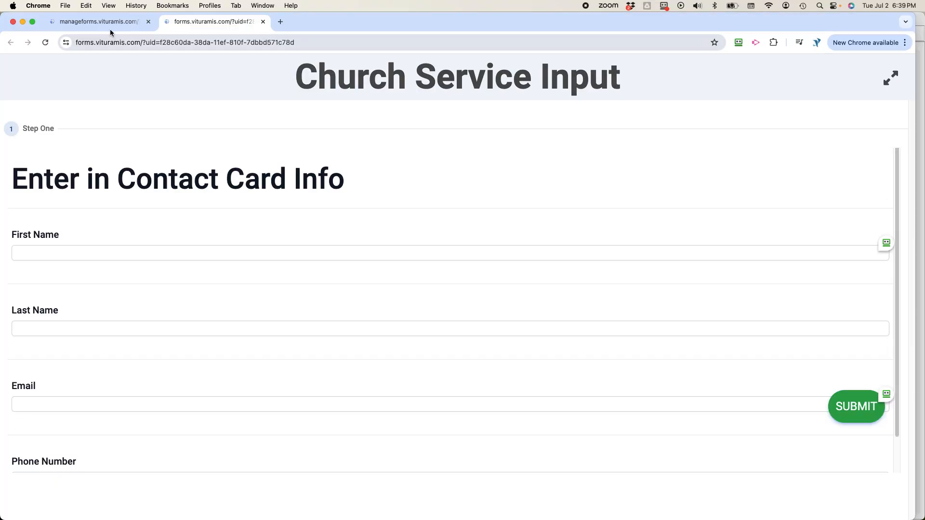
# Retarget the Church Service Input form to July 30th's Attended Involved group, save, and reopen the live form.
pyautogui.click(263, 22)
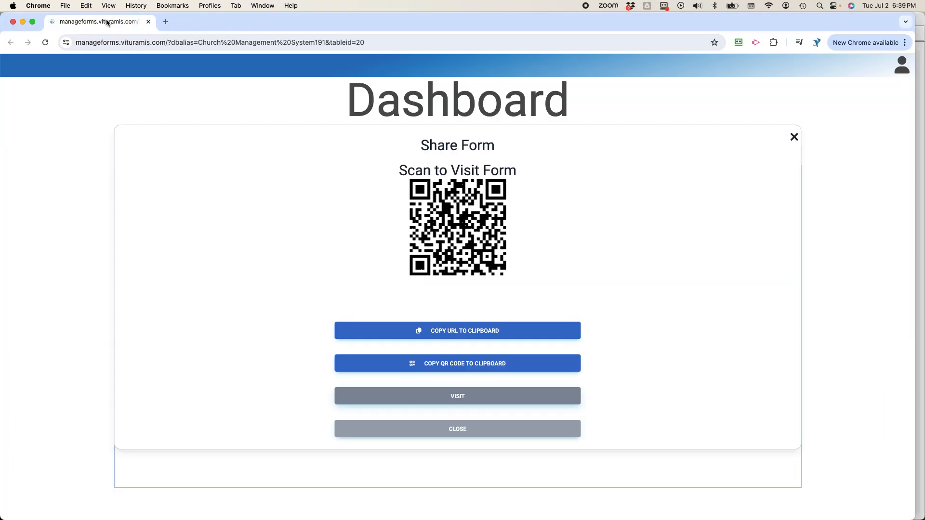
pyautogui.click(794, 137)
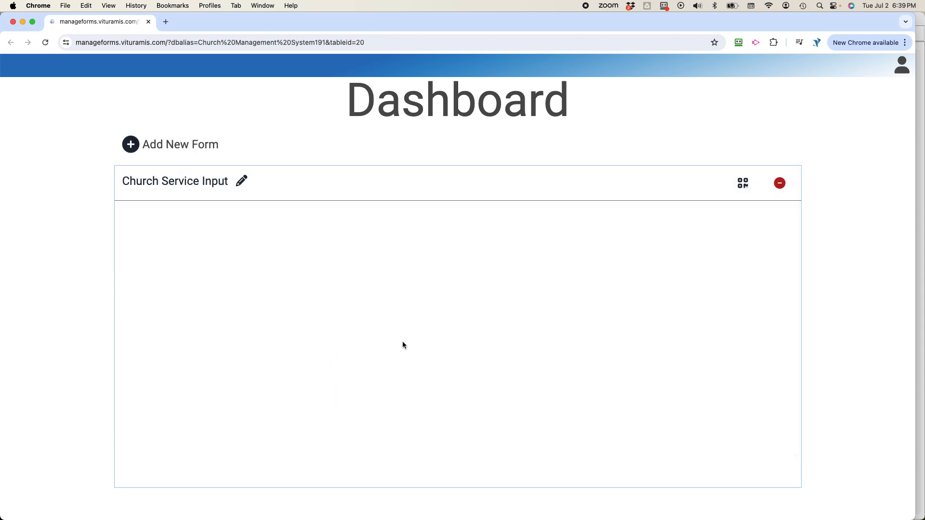
pyautogui.click(243, 182)
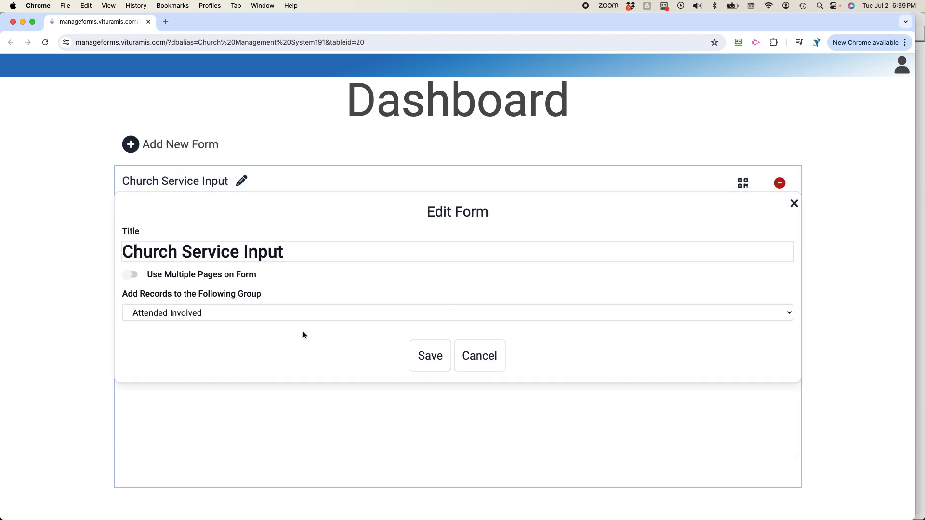
pyautogui.click(244, 313)
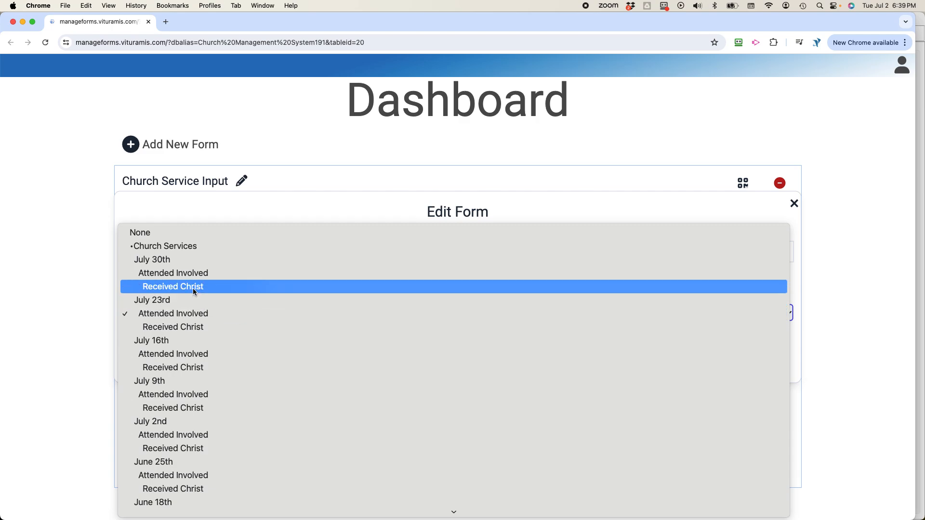
pyautogui.click(194, 273)
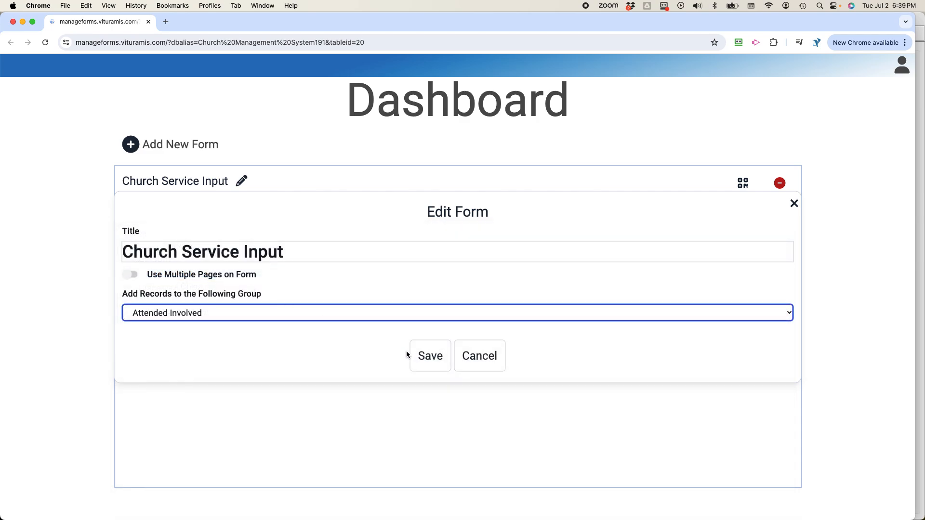
pyautogui.click(426, 362)
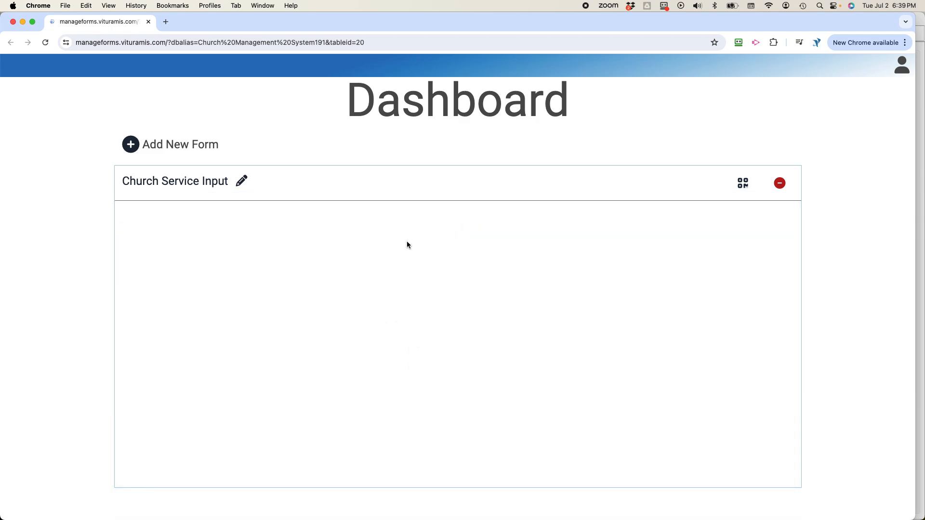
pyautogui.click(742, 183)
pyautogui.click(470, 397)
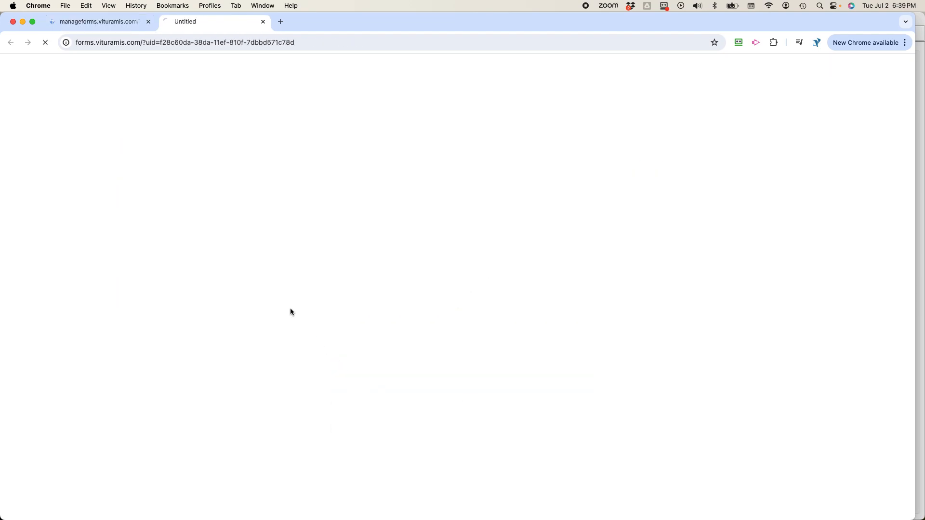